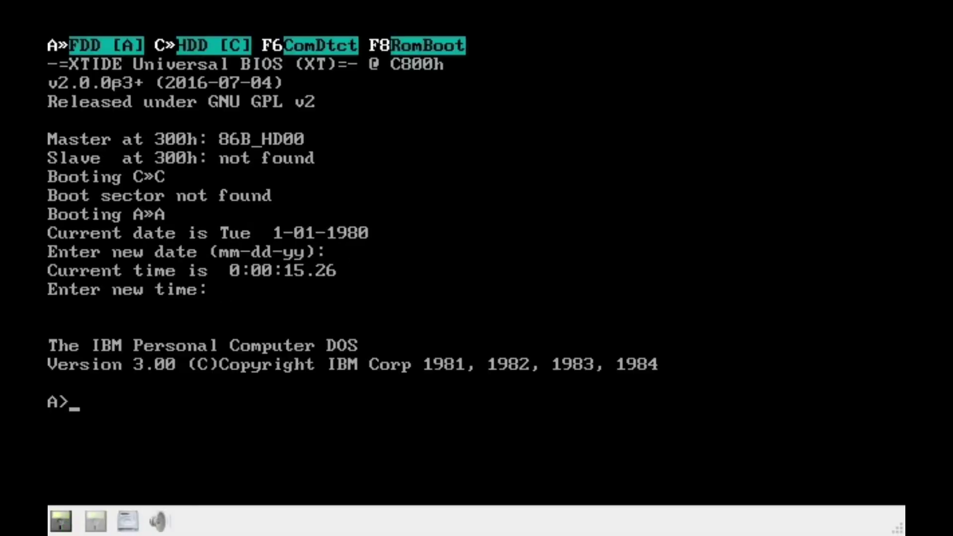
key(ctrl+alt+Delete)
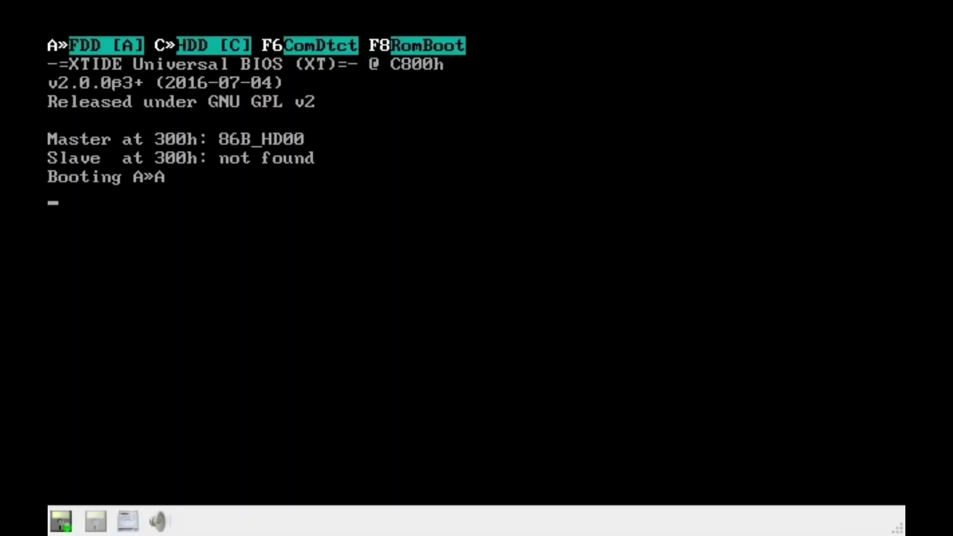
Step: Reboot the PC into IBM PC DOS 3.00 and get past the date prompt
text(a)
key(Return)
key(Return)
Step: Format drive C with system files using format C: /s and confirm with y
key(Return)
text(format C: /s)
key(Return)
text(y)
key(Return)
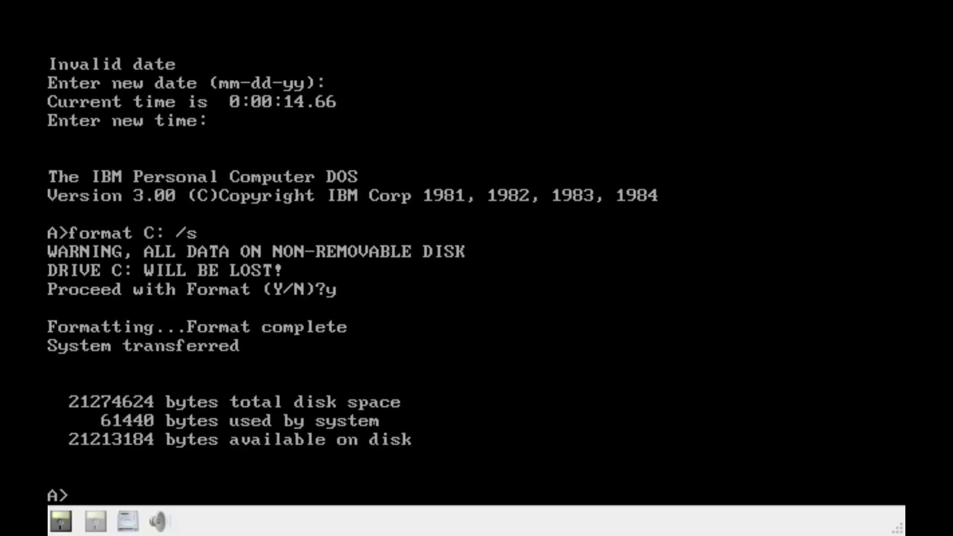
text(c:)
key(Return)
Step: Create a Windows directory on C with md and page through drive A's files
text(dir a: dir c: md Windows dir a: setu)
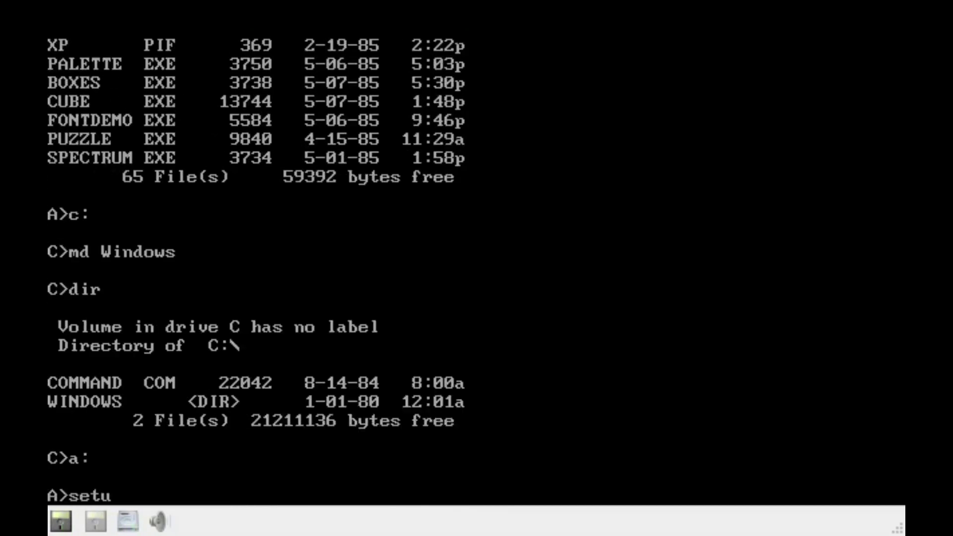
text(p dir /p)
key(space)
text(install.bat dir/s dir /? dir /l dir /s)
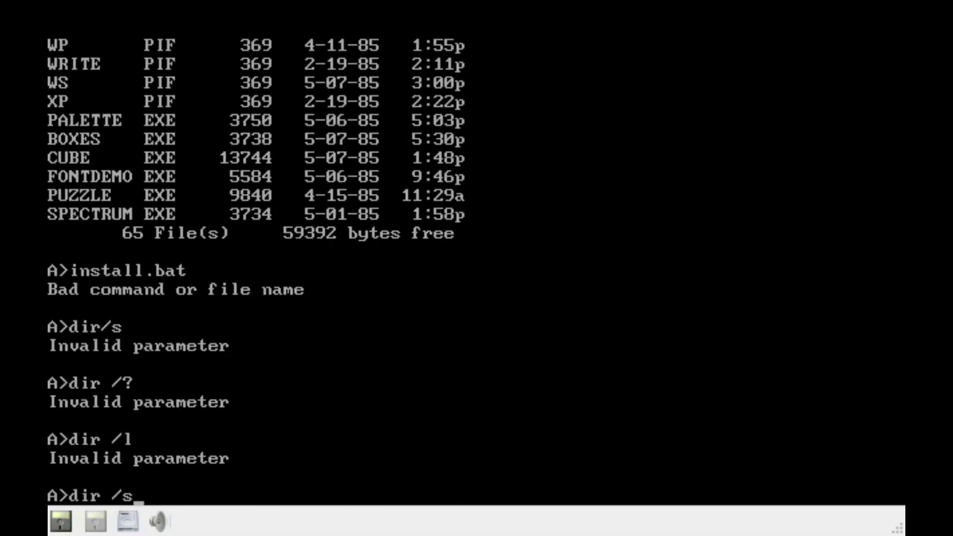
key(Return)
text(win100)
key(BackSpace)
key(BackSpace)
key(BackSpace)
key(BackSpace)
key(BackSpace)
key(BackSpace)
Step: List drive A with dir /p and try running the wininst.bat installer
text(dir /p)
key(space)
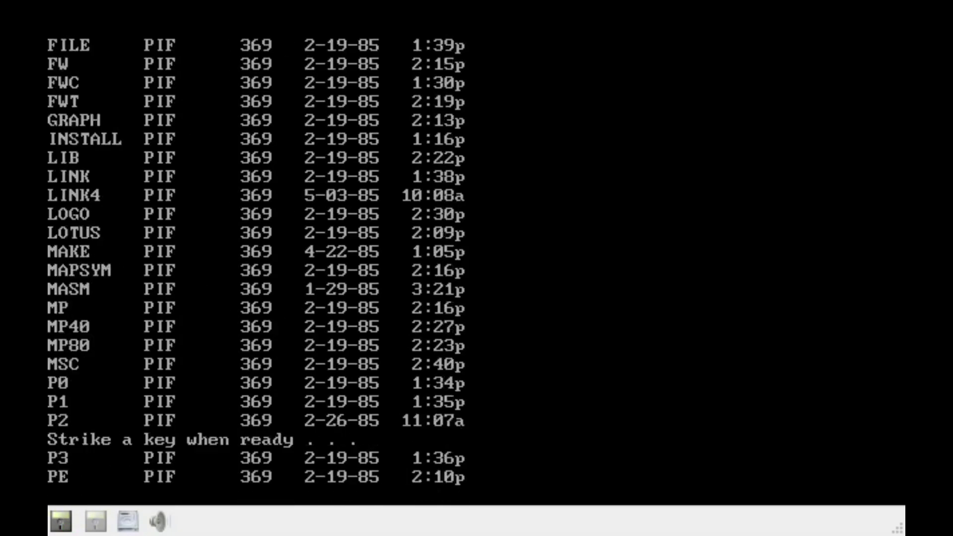
key(space)
text(install wininst.bat)
key(Return)
Step: Run setup from drive A and choose a hard-disk install into the Windows directory
text(dir)
key(Return)
text(setup)
key(Return)
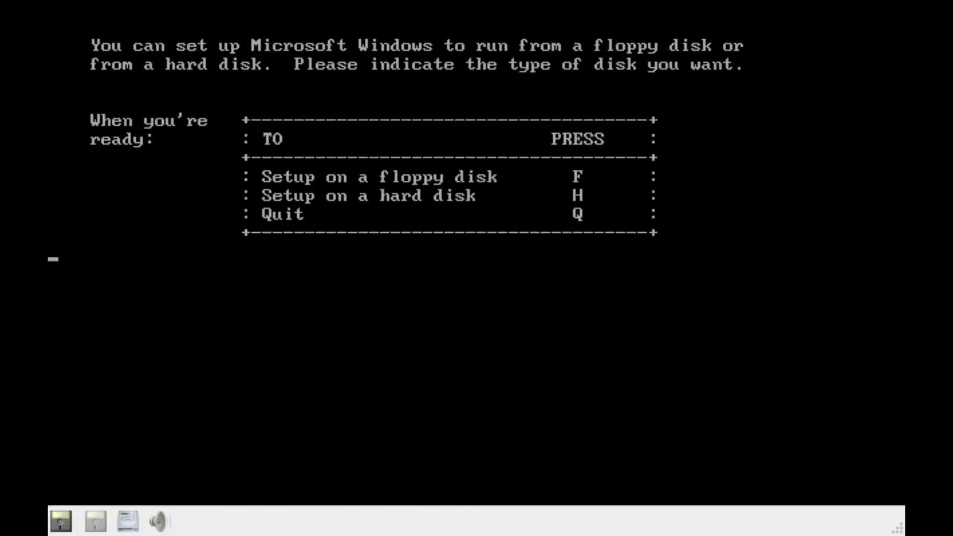
text(hwindows)
key(Return)
Step: Choose graphics adapter 5 (EGA Enhanced B&W) and continue through every disk prompt
key(c)
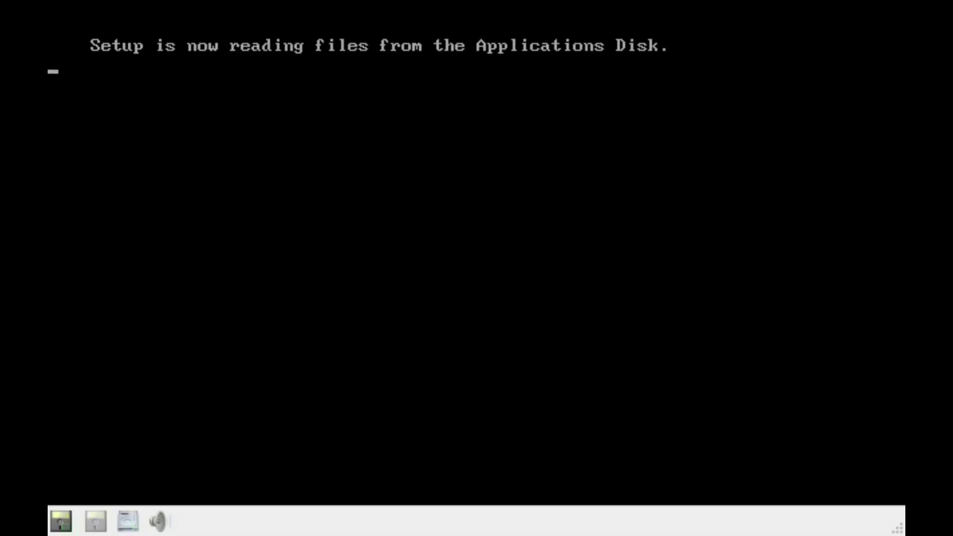
key(Return)
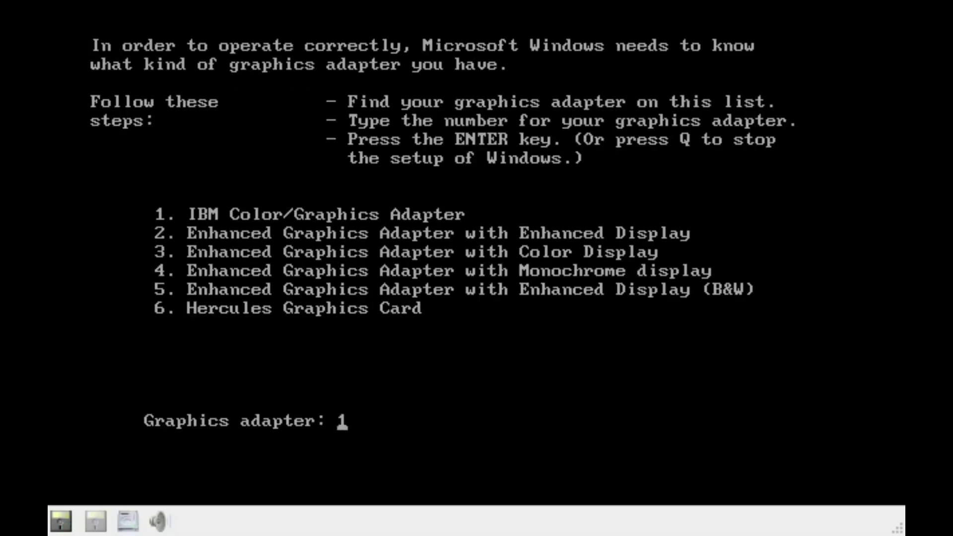
text(5)
key(Return)
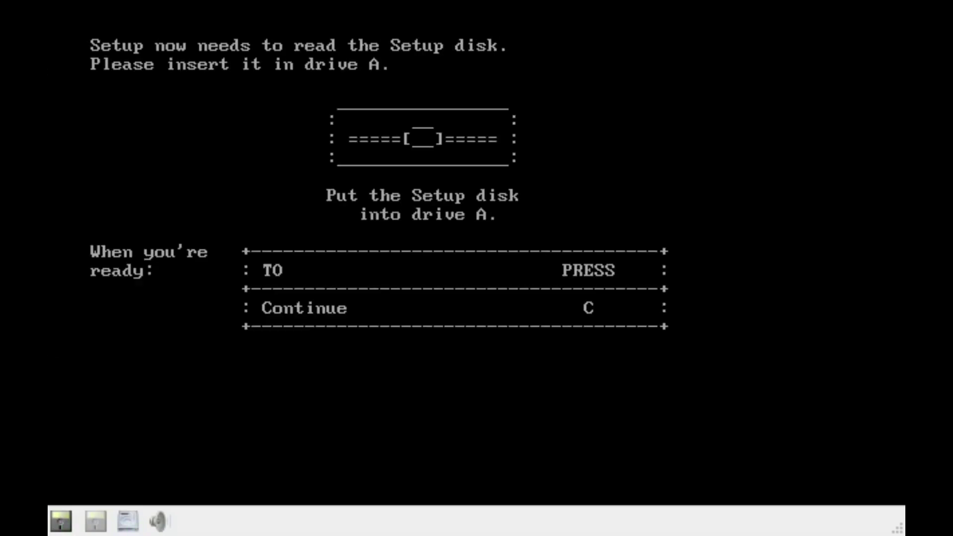
key(c)
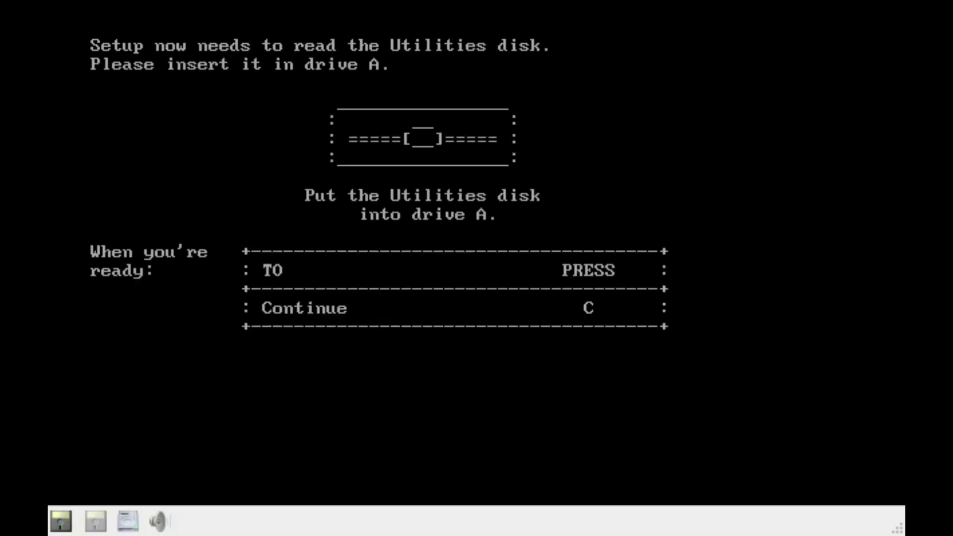
key(c)
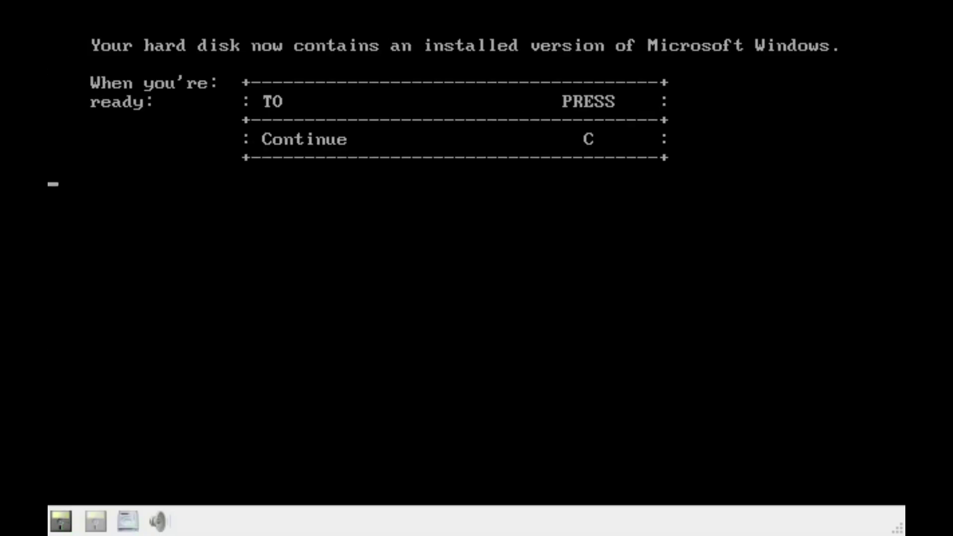
key(c)
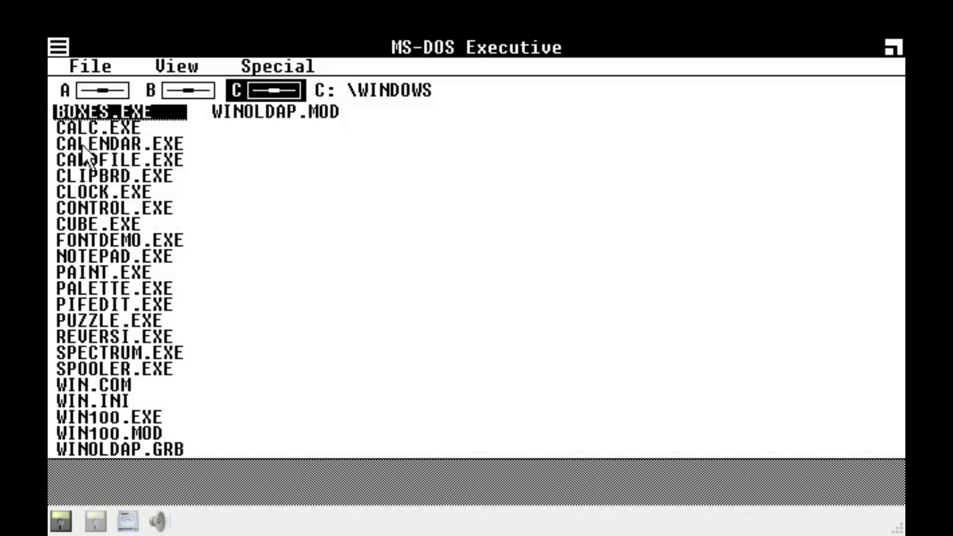
click(59, 47)
click(80, 67)
click(59, 46)
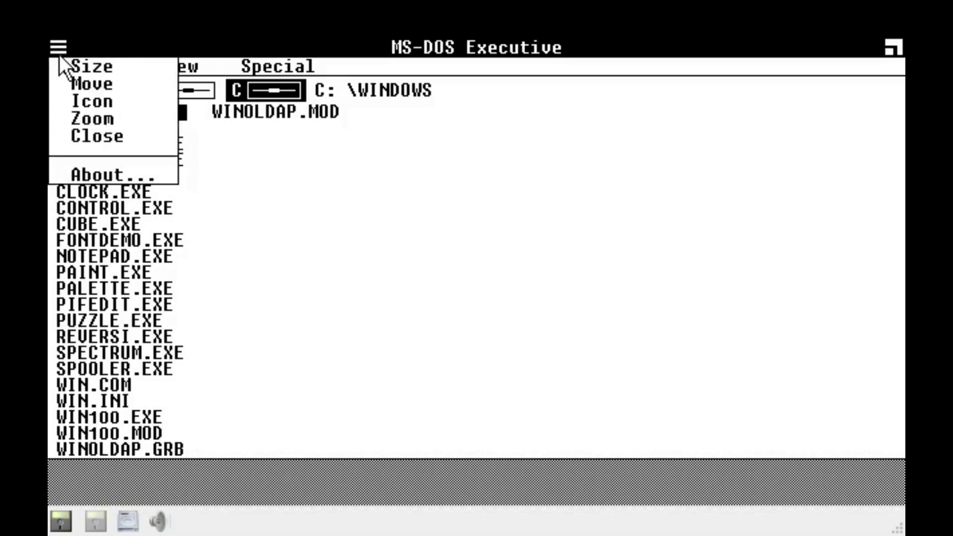
click(73, 166)
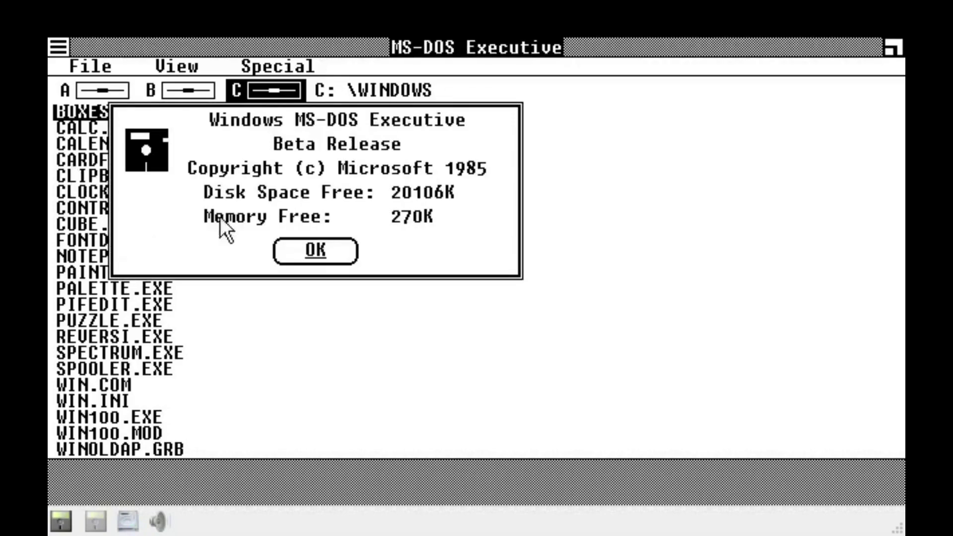
click(293, 252)
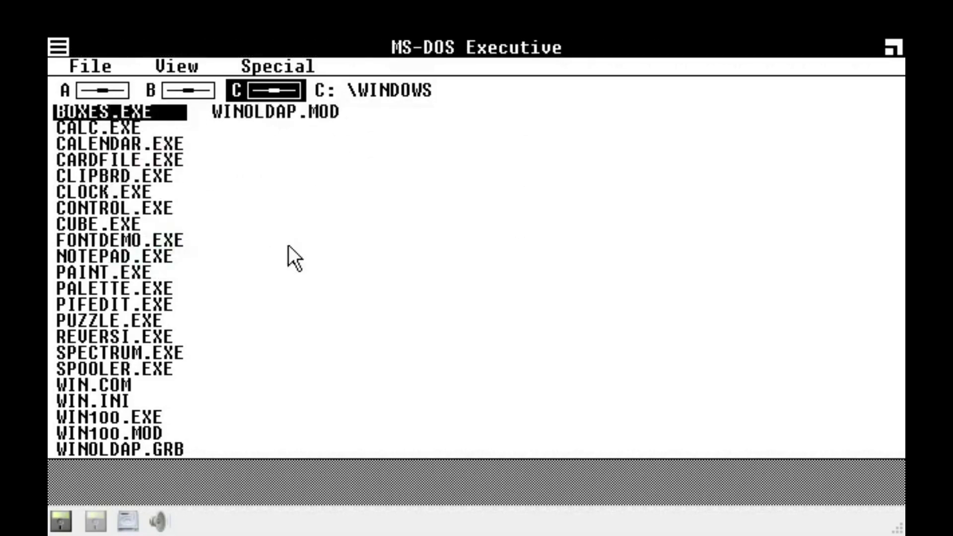
Step: Launch PAINT.EXE, pick the brush, and paint five thick black freehand strokes
double_click(102, 272)
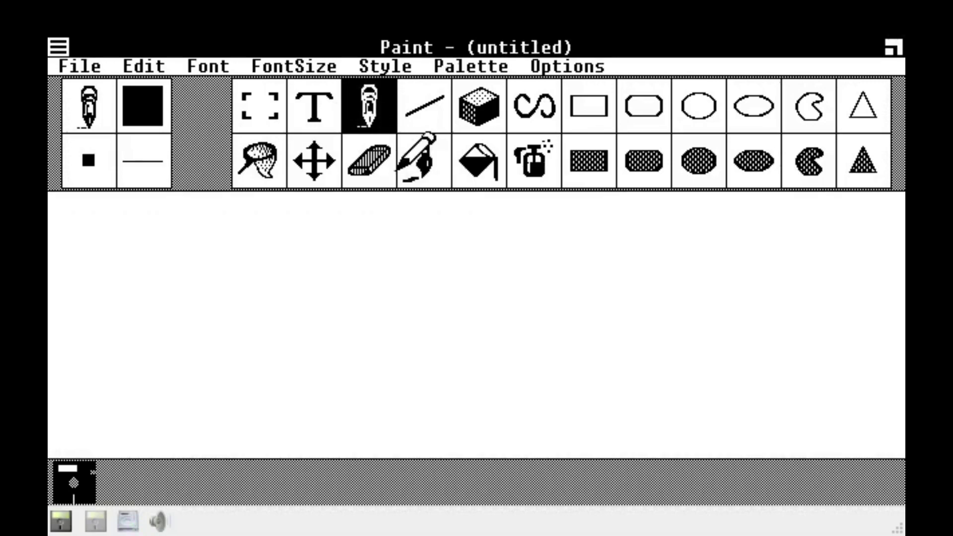
click(403, 169)
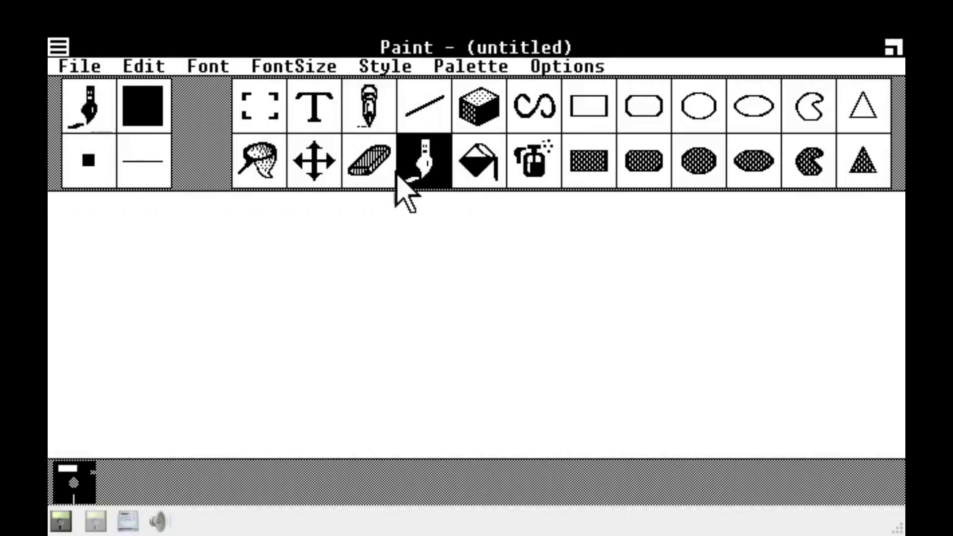
mouse_move(337, 228)
mouse_down()
mouse_move(290, 227)
mouse_move(229, 293)
mouse_move(395, 389)
mouse_move(825, 449)
mouse_move(902, 362)
mouse_move(901, 298)
mouse_move(765, 291)
mouse_move(531, 328)
mouse_move(408, 316)
mouse_move(734, 295)
mouse_move(561, 332)
mouse_move(68, 403)
mouse_up()
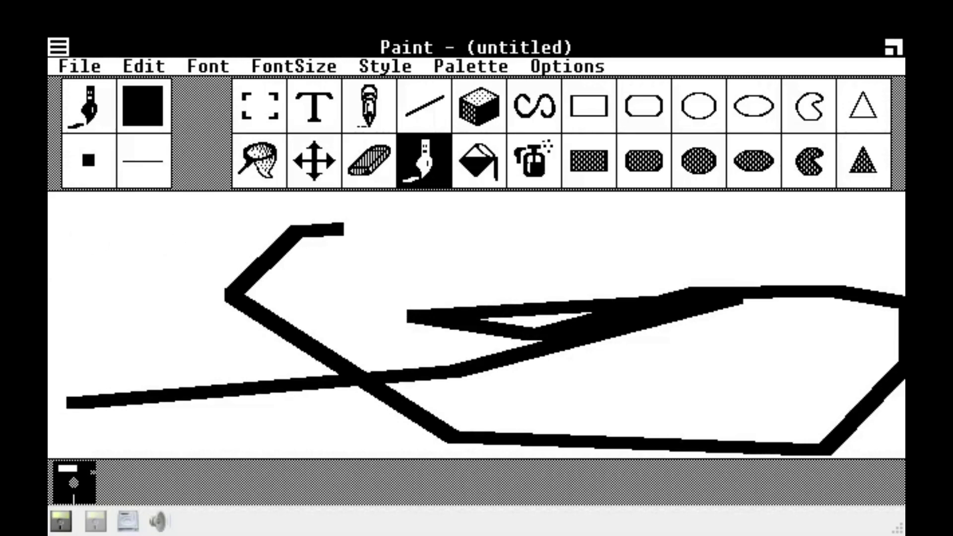
mouse_move(112, 220)
mouse_down()
mouse_move(139, 234)
mouse_move(291, 221)
mouse_move(365, 326)
mouse_move(82, 323)
mouse_up()
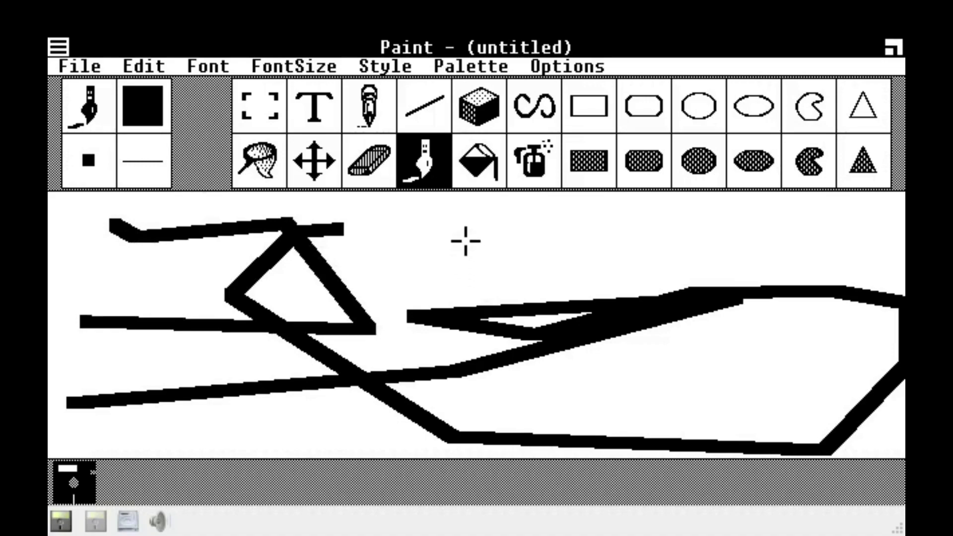
mouse_move(466, 234)
mouse_down()
mouse_move(493, 283)
mouse_move(718, 454)
mouse_up()
mouse_move(258, 217)
mouse_down()
mouse_move(566, 367)
mouse_move(700, 454)
mouse_up()
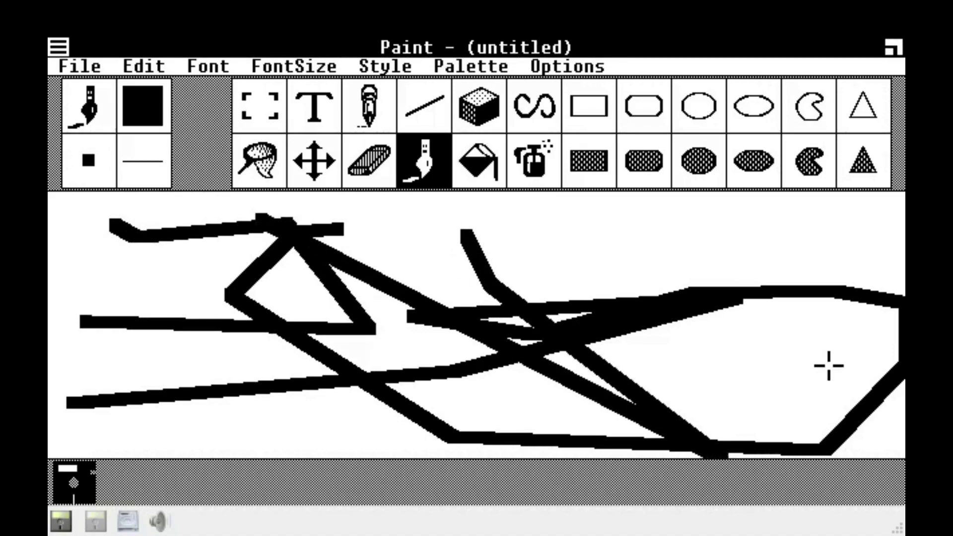
mouse_move(744, 228)
mouse_down()
mouse_move(684, 230)
mouse_move(630, 267)
mouse_move(901, 251)
mouse_move(691, 205)
mouse_up()
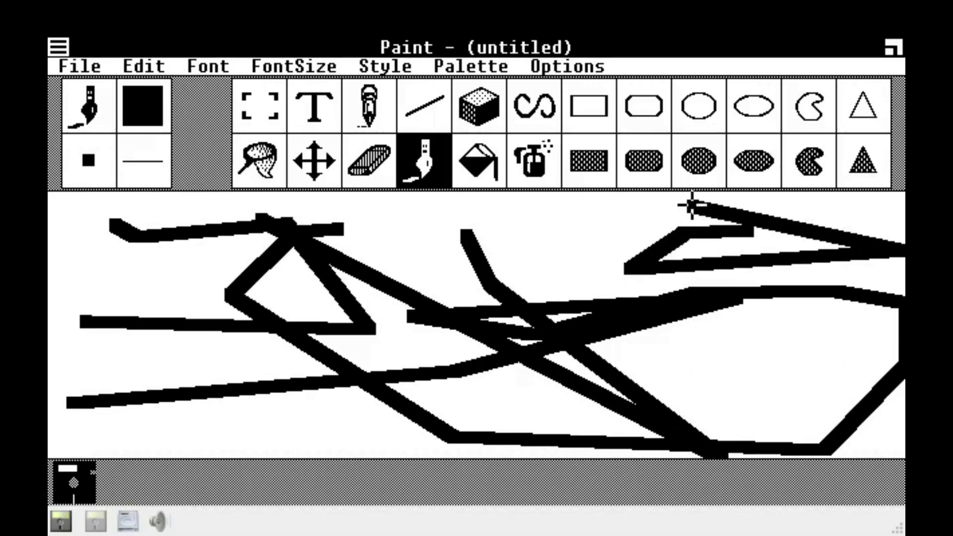
Step: View Paint's About information from the system menu and dismiss it
click(62, 49)
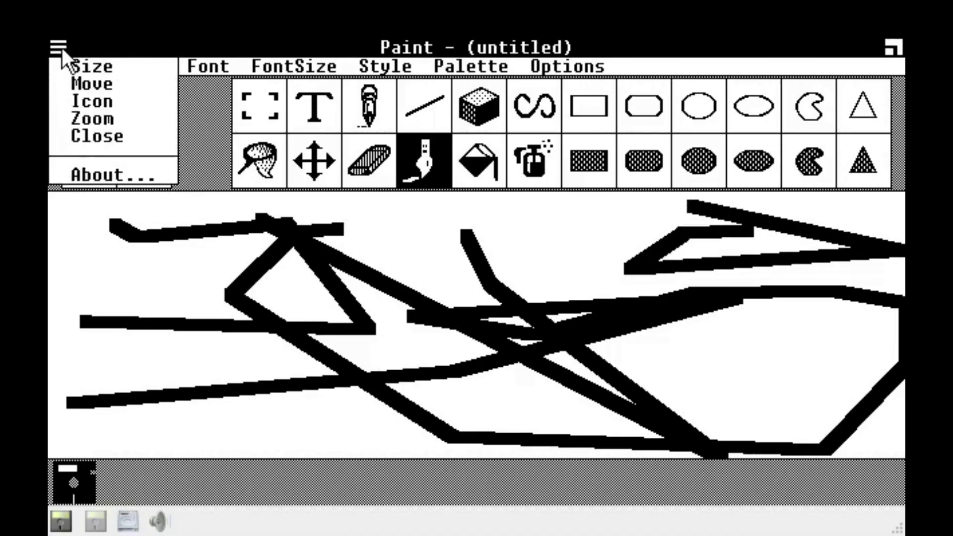
click(95, 131)
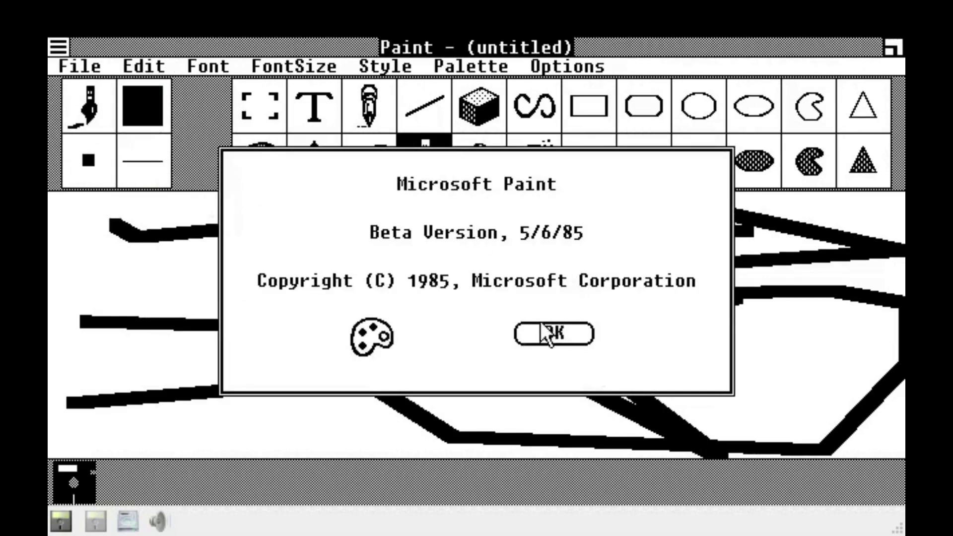
click(531, 334)
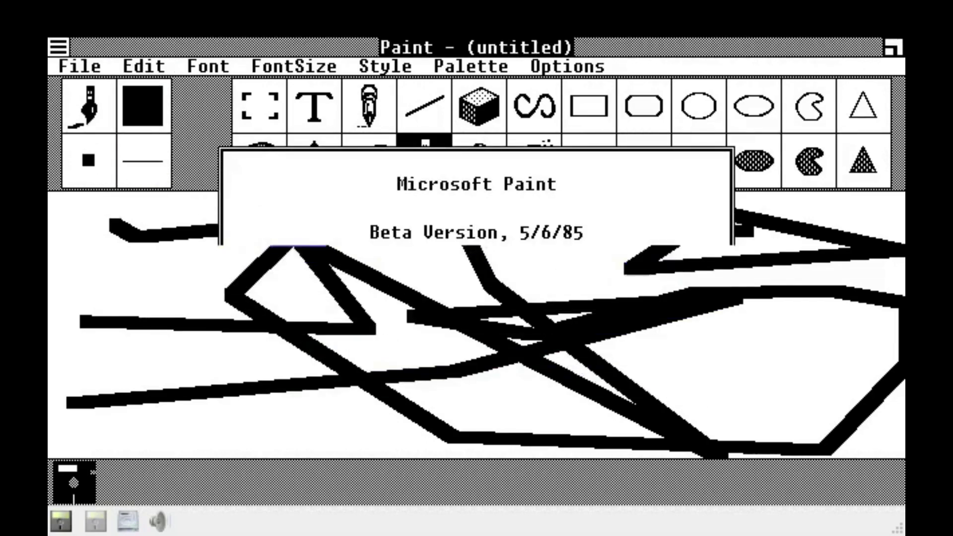
Step: Close Paint and decline to save the drawing
click(59, 66)
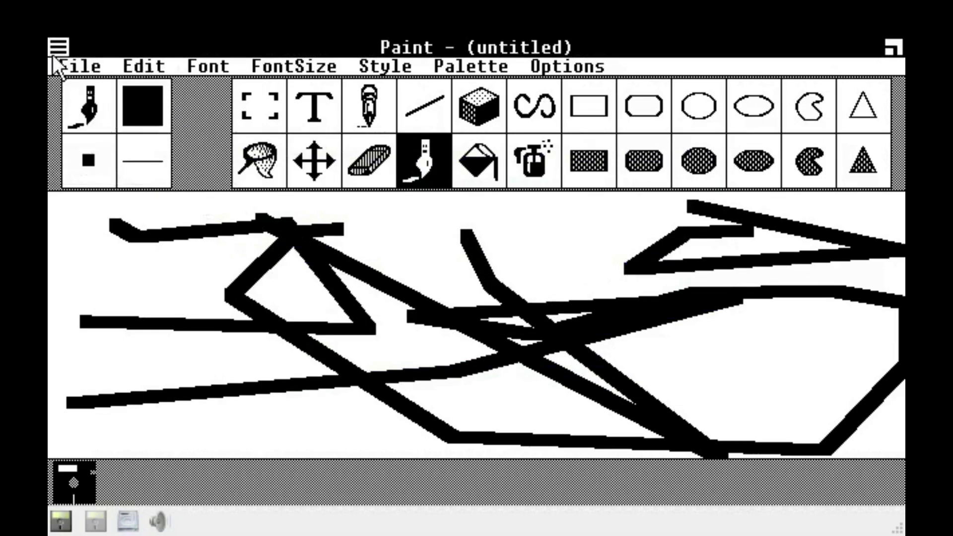
drag(58, 50, 109, 129)
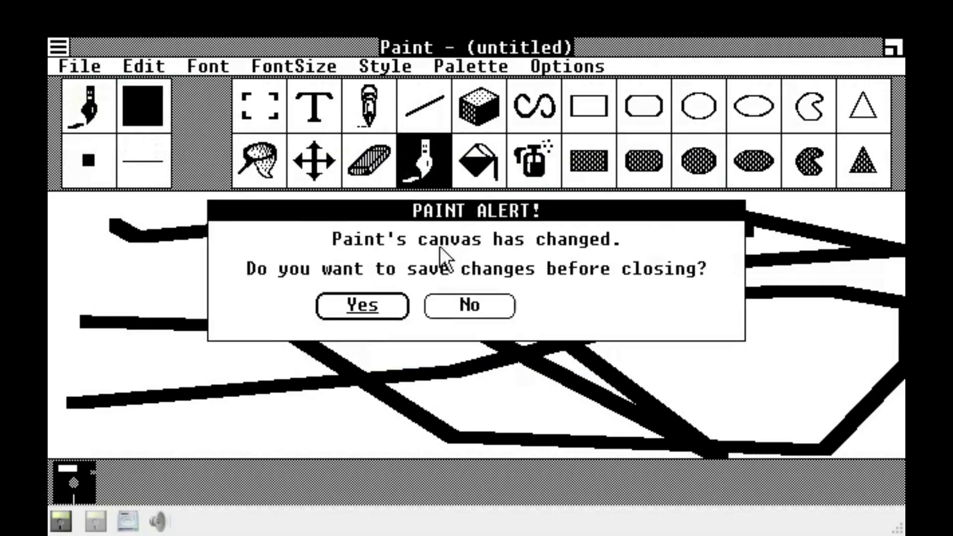
click(452, 312)
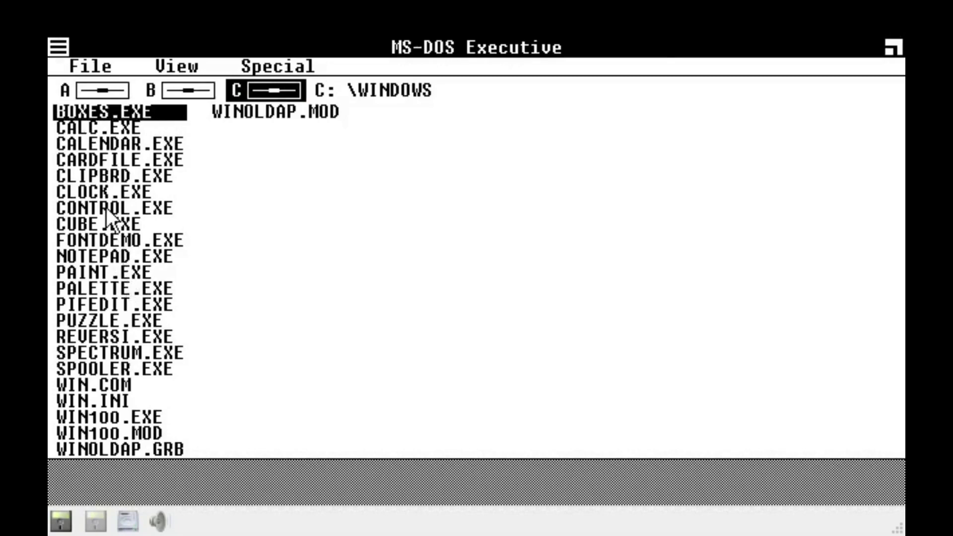
Step: Launch Calendar showing January 1980, close it, and select CARDFILE.EXE
double_click(122, 148)
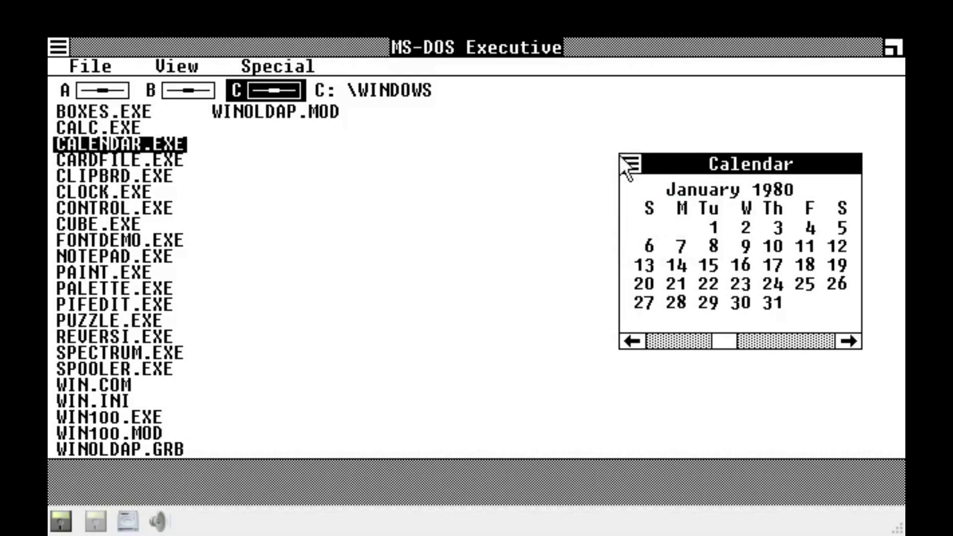
click(644, 168)
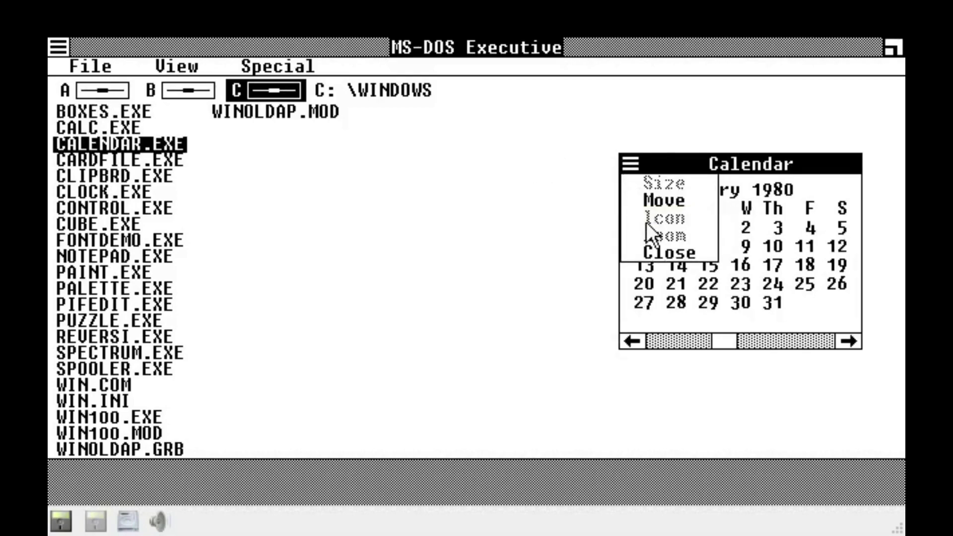
click(646, 252)
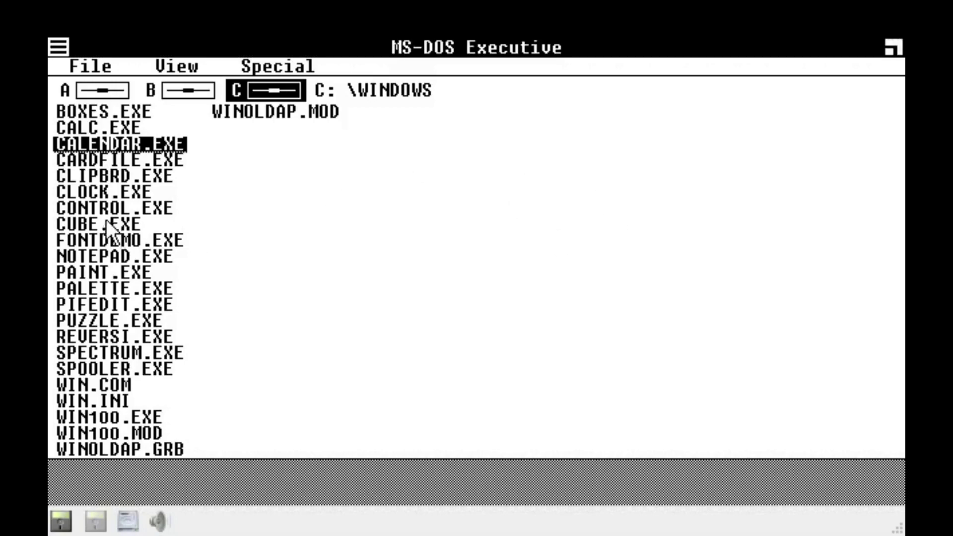
click(120, 154)
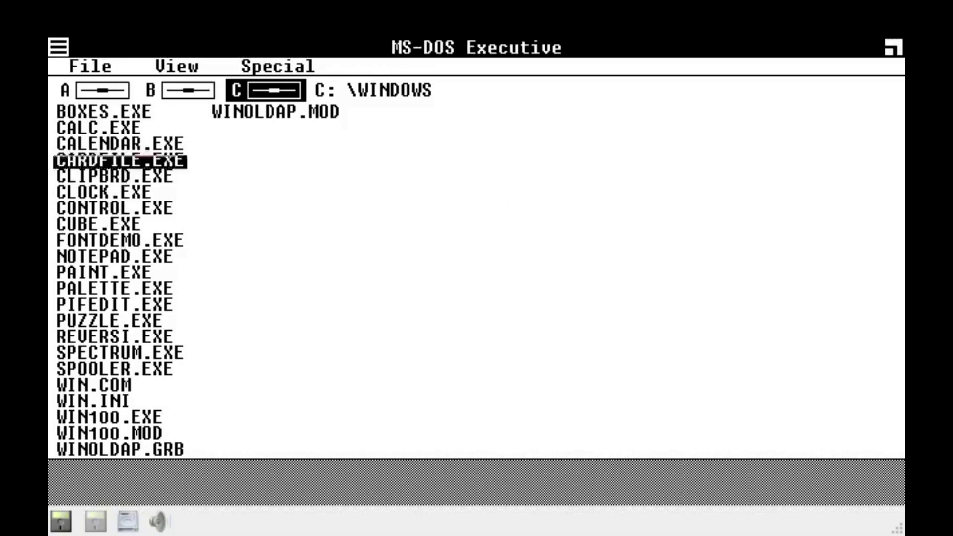
Step: Launch Cardfile and type the greeting 'Dear Windows Expert,' on the blank card
double_click(139, 159)
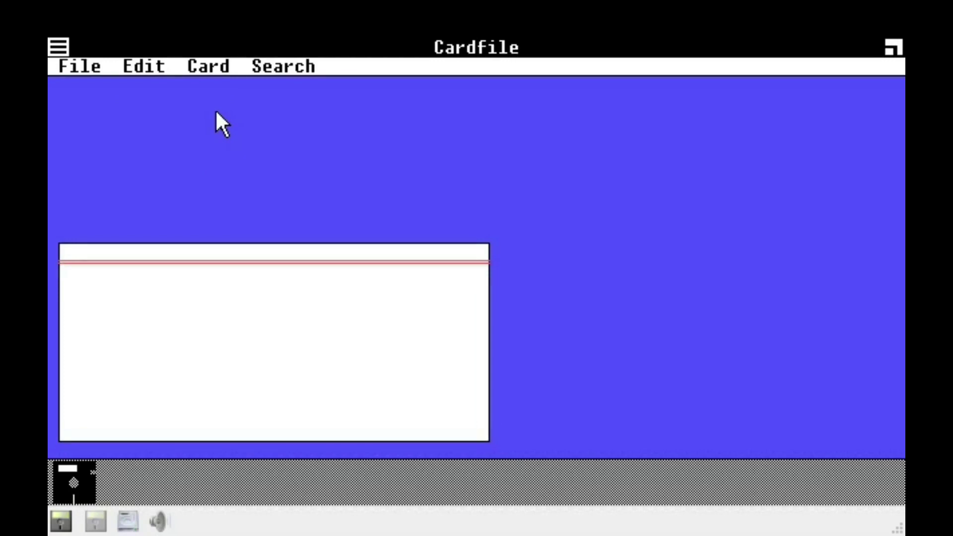
text(Dear Windows E)
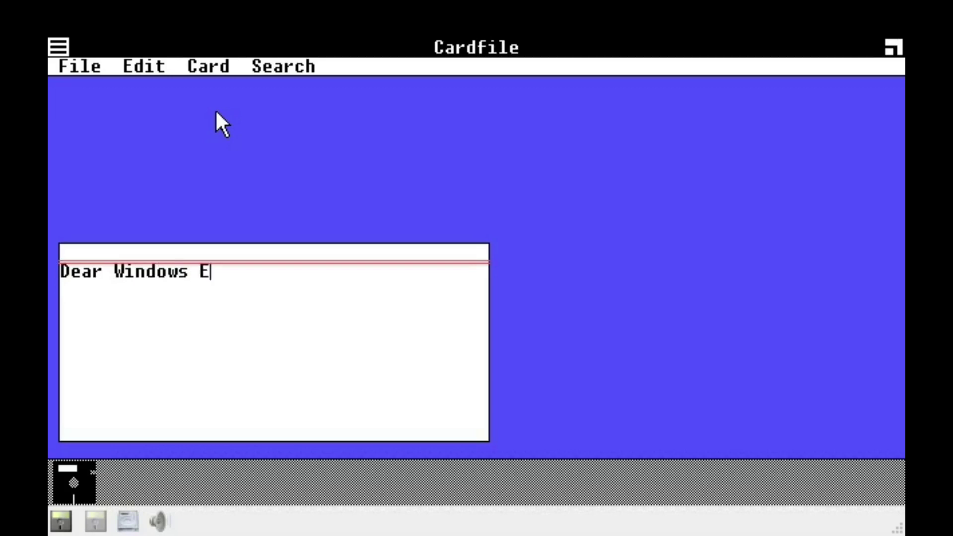
text(xpert,)
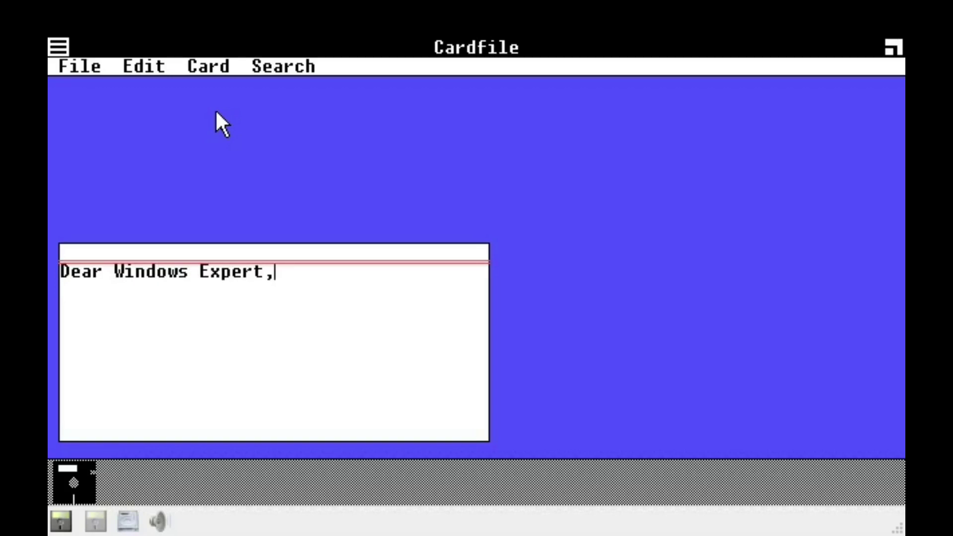
key(Return)
Step: Add the lines 'Stop.' and 'Love (or hate), Windows Beta Explorer', fixing typos
text(Stop.)
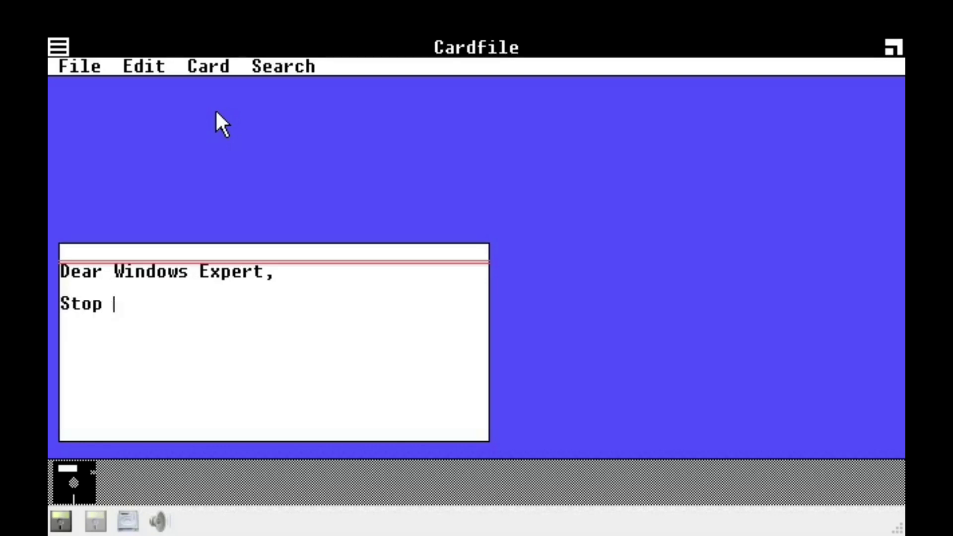
key(Return)
key(Return)
text(Love 9)
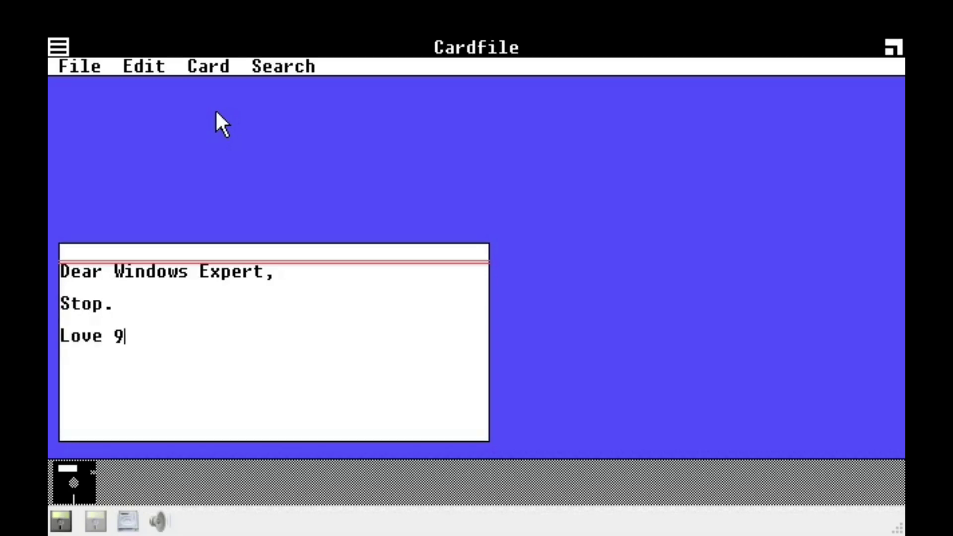
key(BackSpace)
text((or hate)
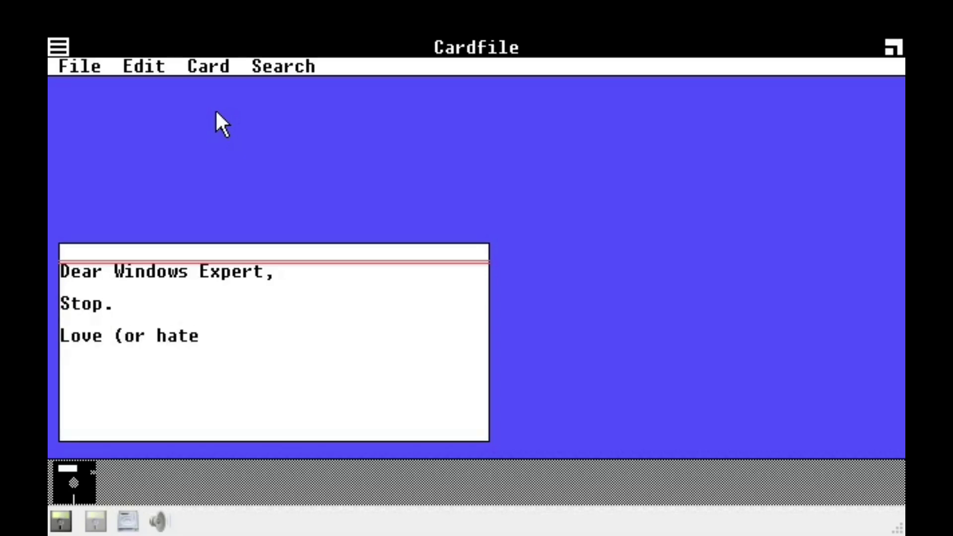
text(), Windows)
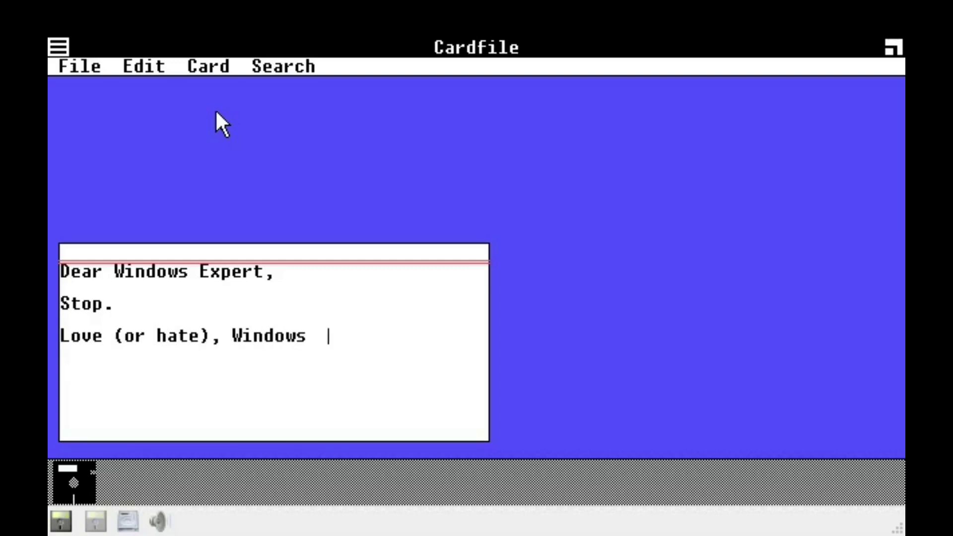
key(BackSpace)
text(Beta Explorerr)
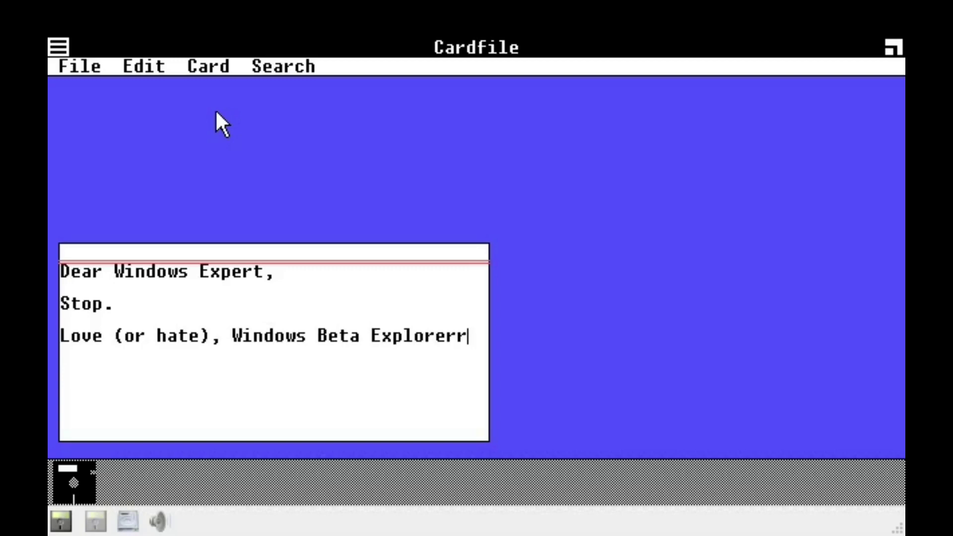
key(BackSpace)
Step: Close Cardfile from its system menu
click(56, 49)
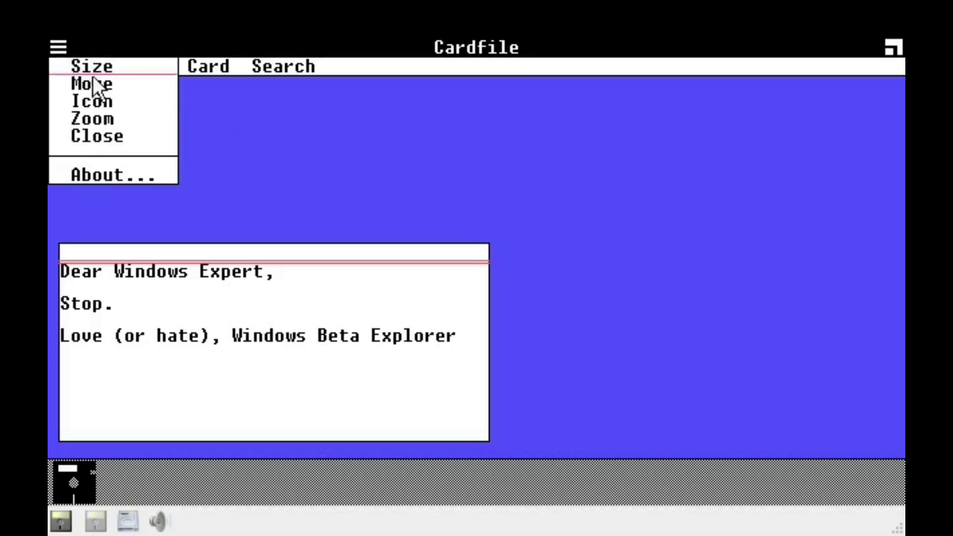
click(117, 137)
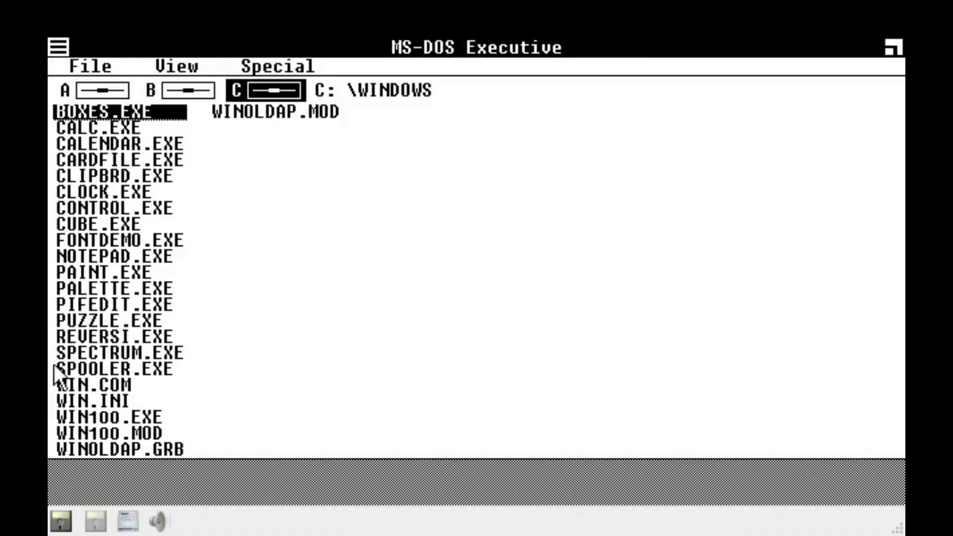
click(85, 223)
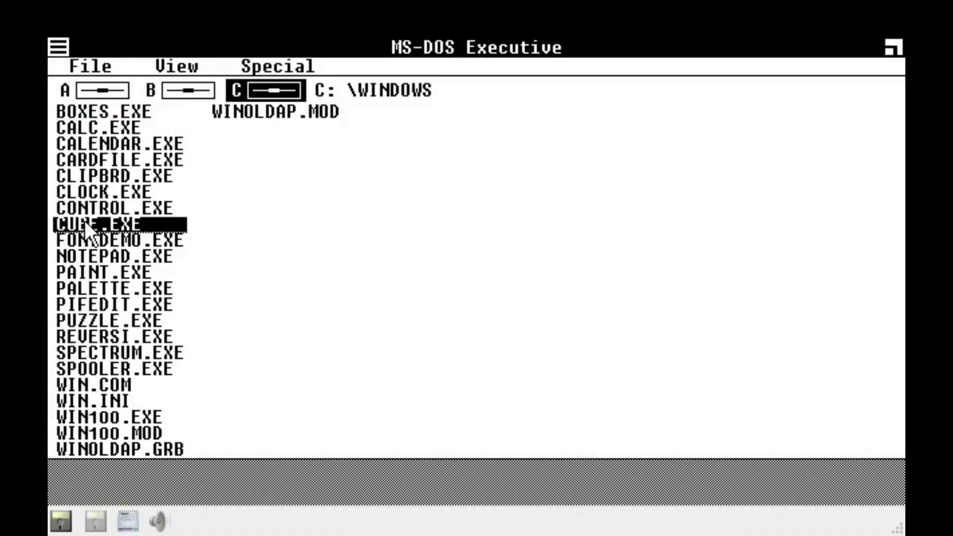
double_click(85, 223)
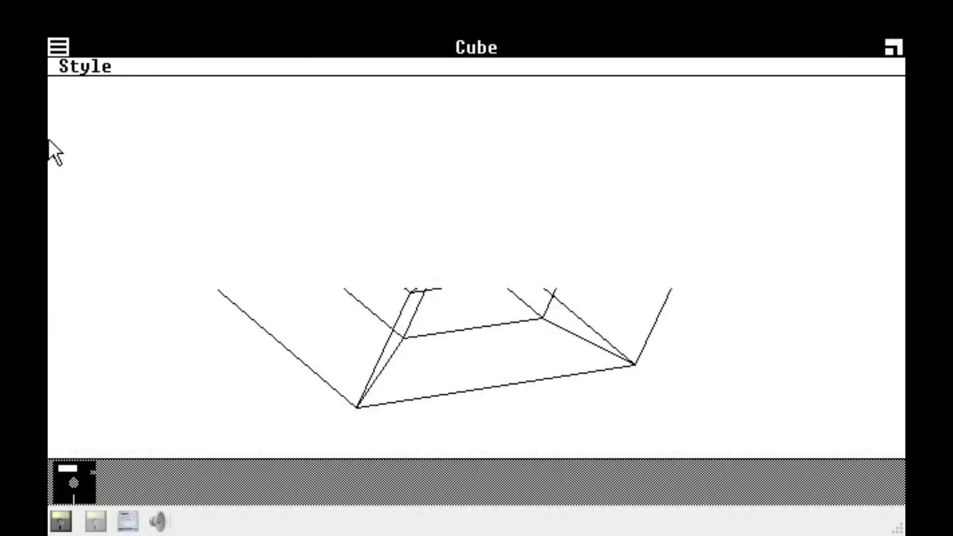
click(99, 74)
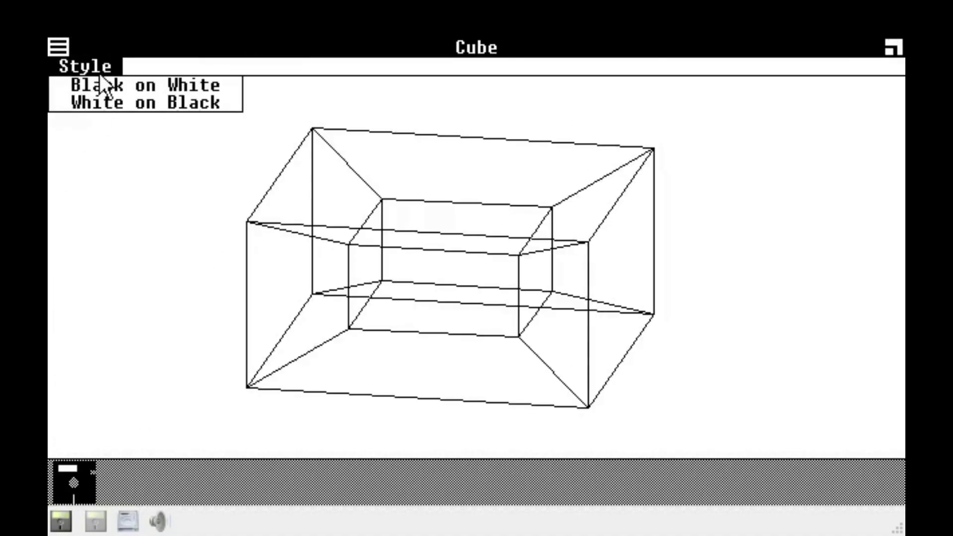
click(88, 102)
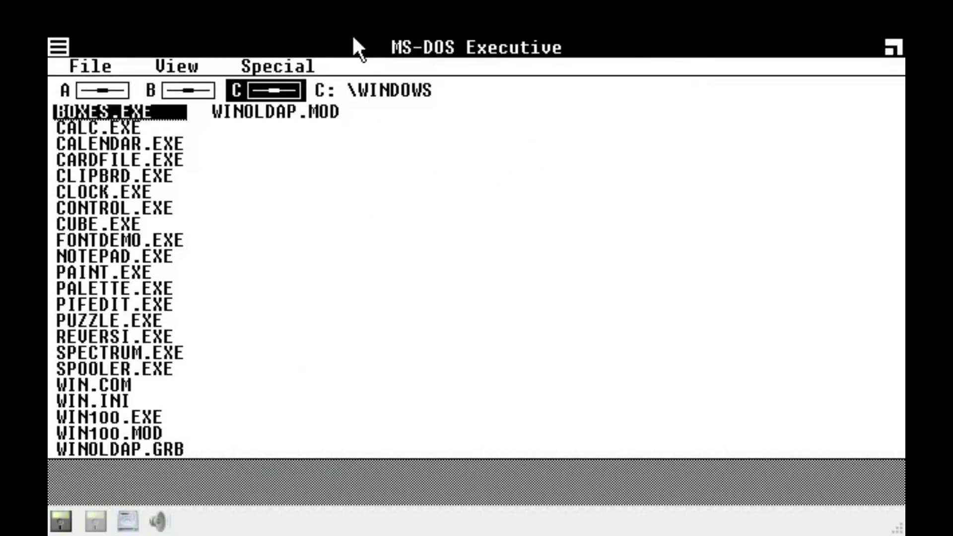
Step: Launch Control Panel, open Preferences > Screen Colors, and select a screen colour
double_click(118, 211)
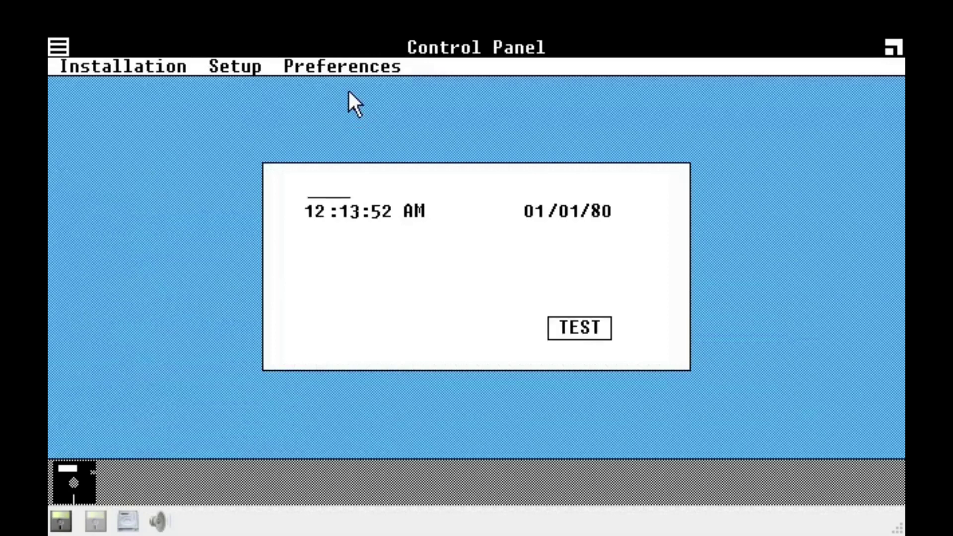
click(341, 65)
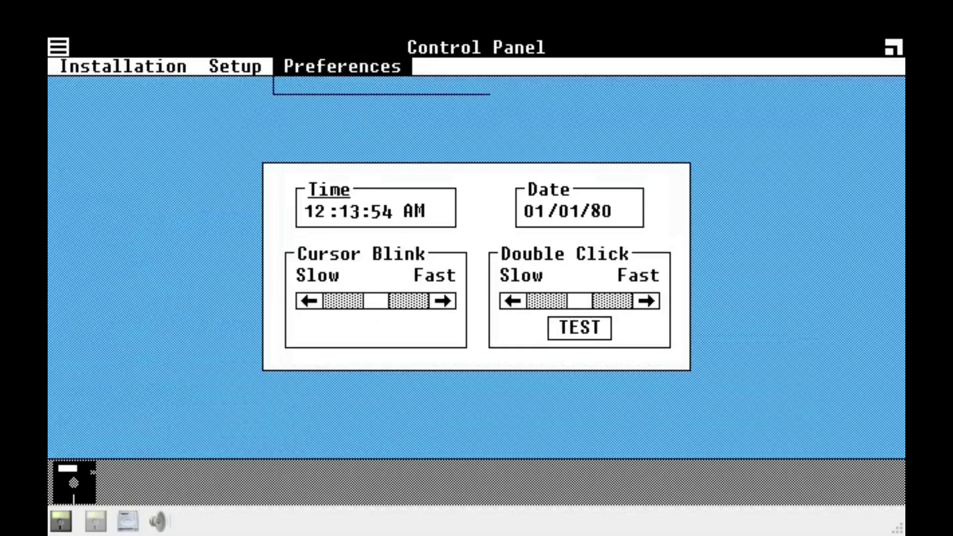
click(341, 84)
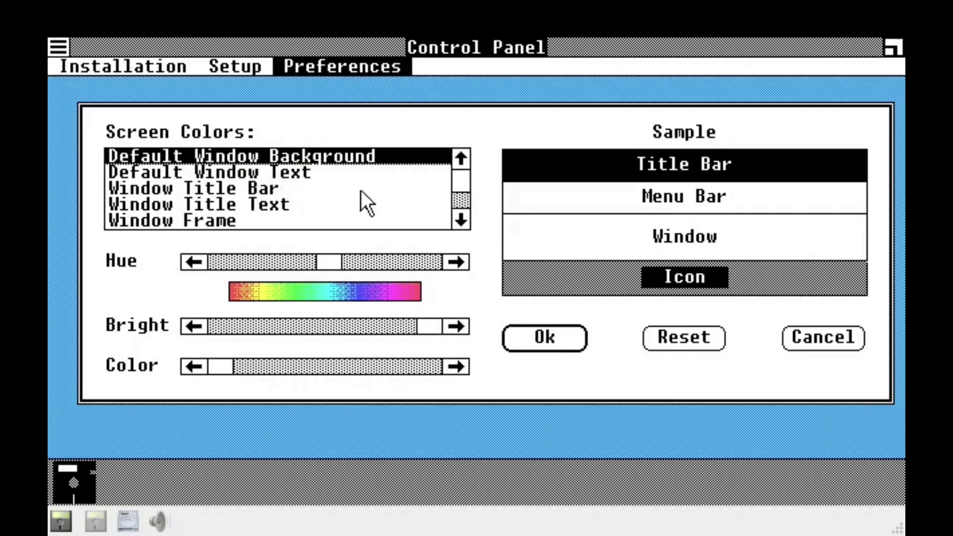
click(455, 220)
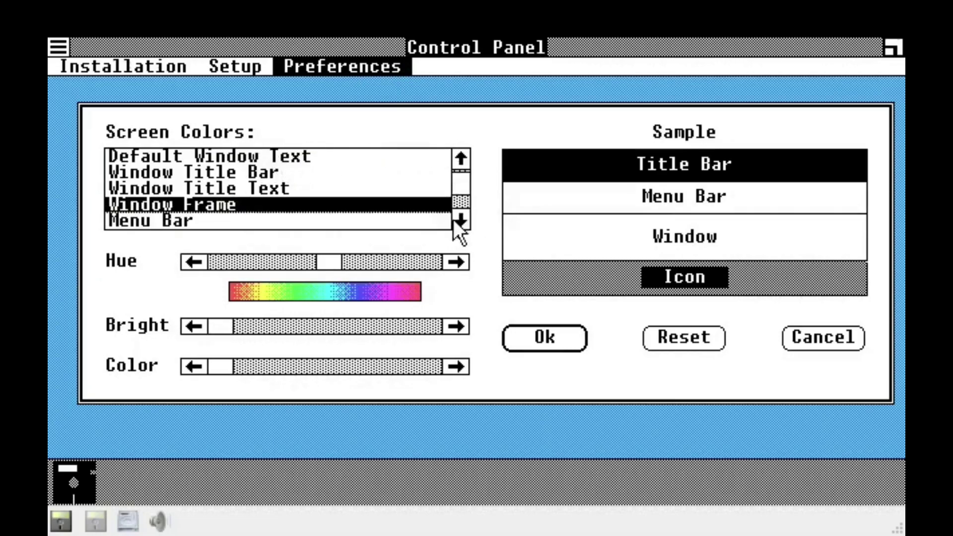
click(455, 219)
click(454, 219)
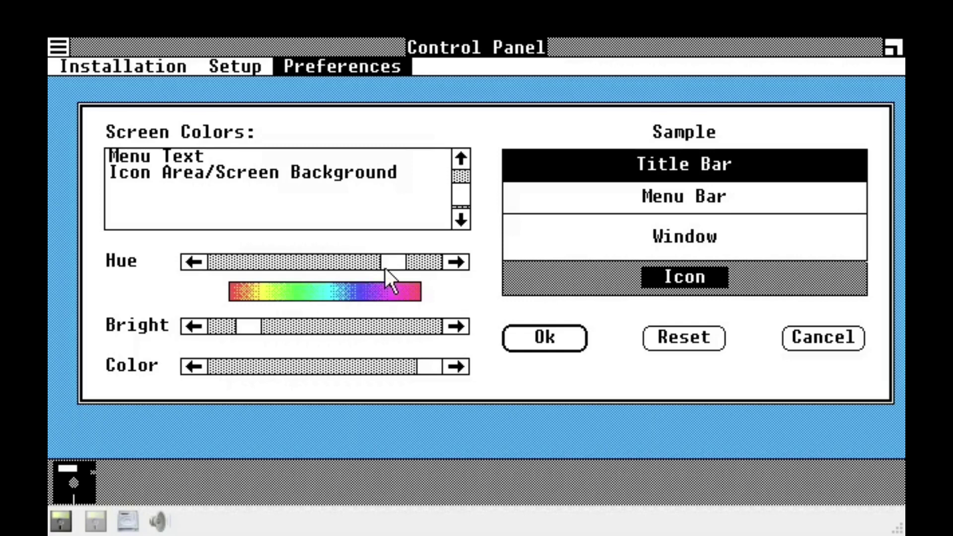
Step: Shift the hue, raise the brightness, keep the colour, and close Control Panel
drag(376, 267, 278, 266)
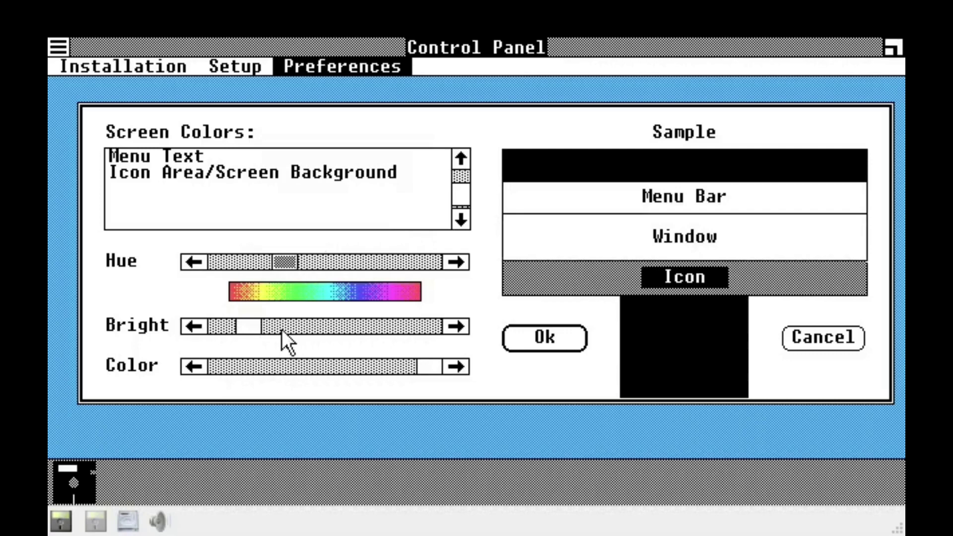
drag(238, 322, 430, 356)
click(537, 337)
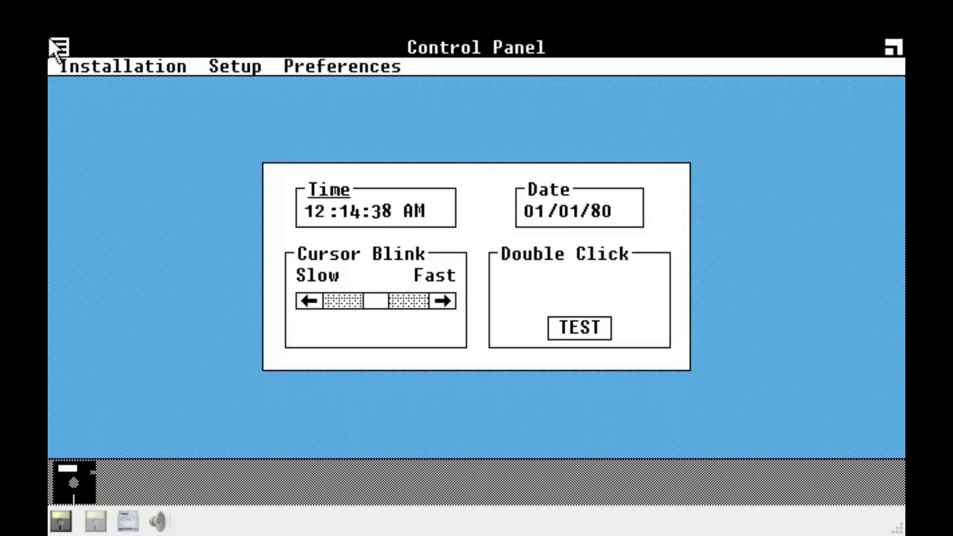
click(55, 49)
click(97, 136)
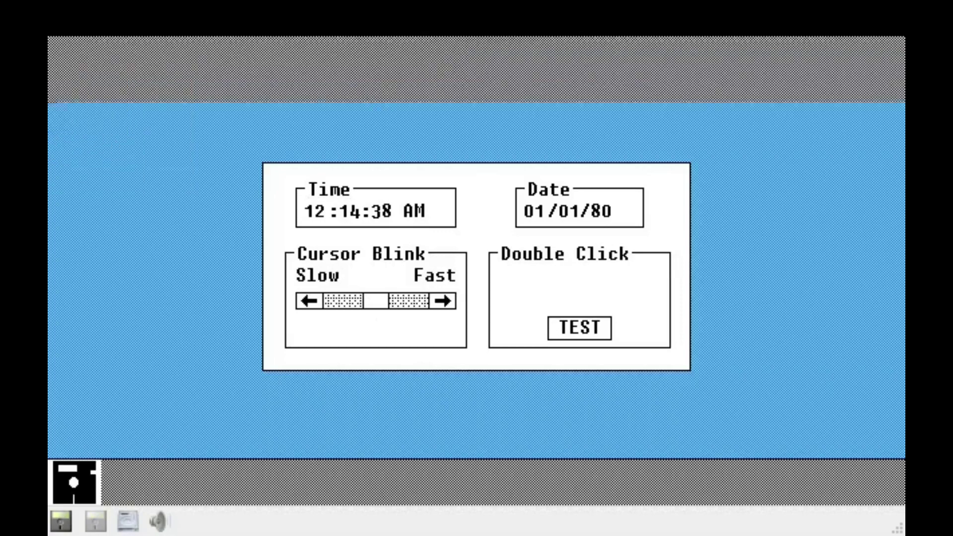
Step: Reopen MS-DOS Executive, run FONTDEMO.EXE's Commands > Start to list fonts, then close it
double_click(74, 479)
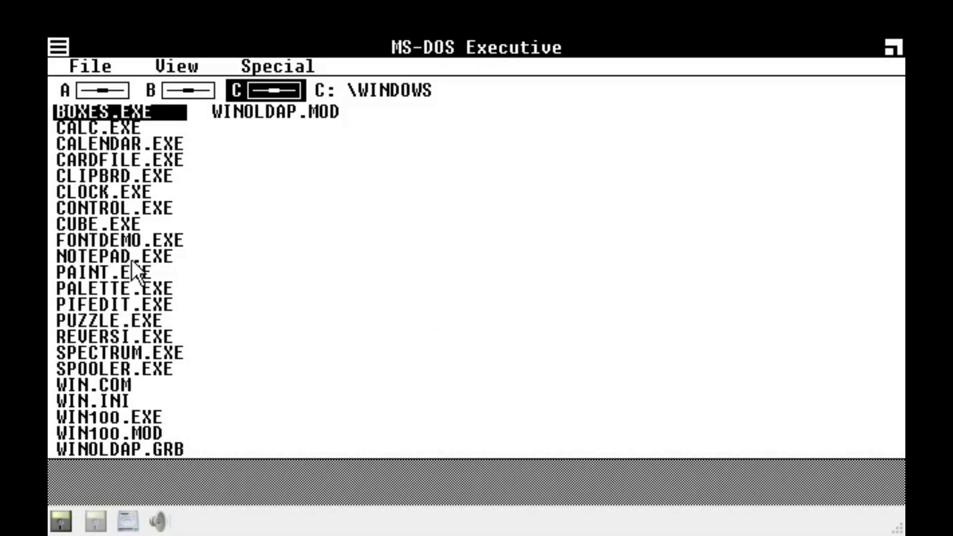
double_click(158, 241)
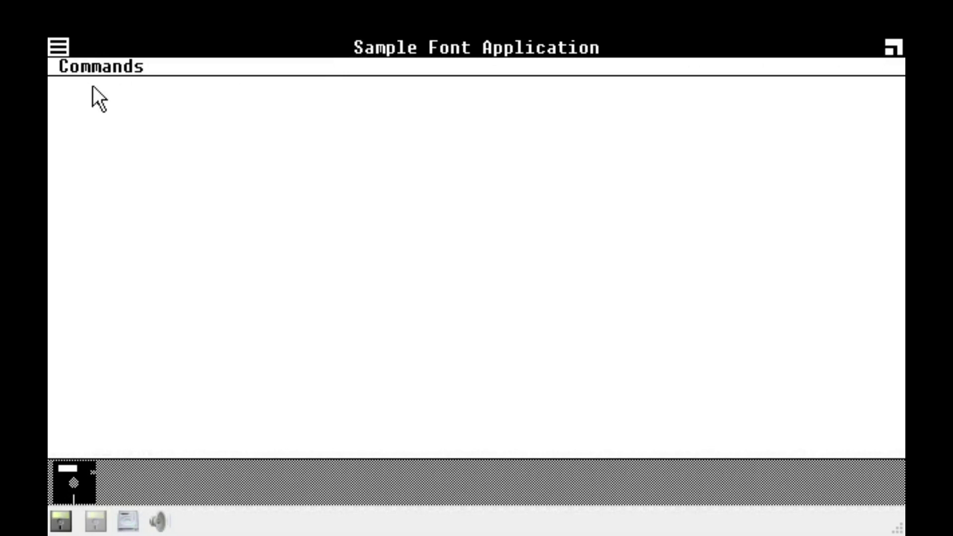
click(111, 69)
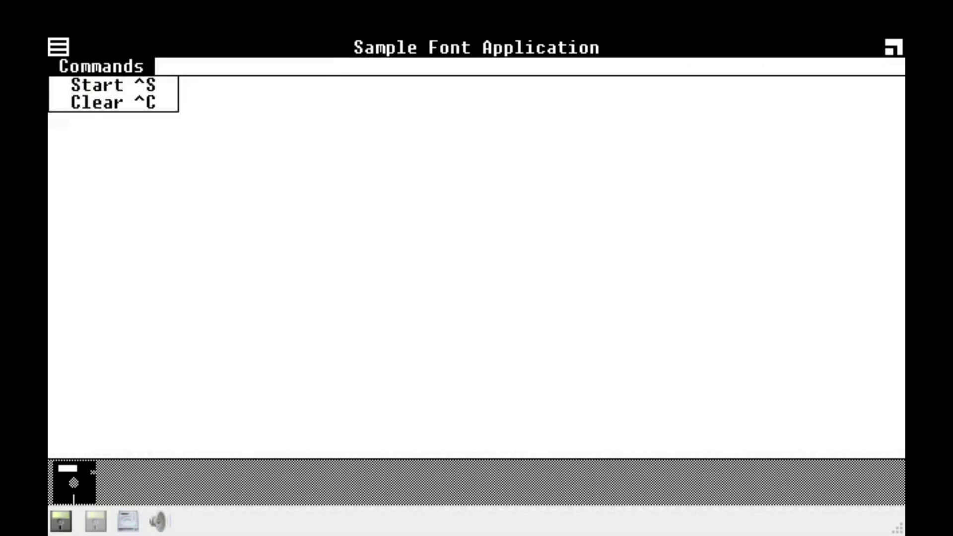
click(111, 86)
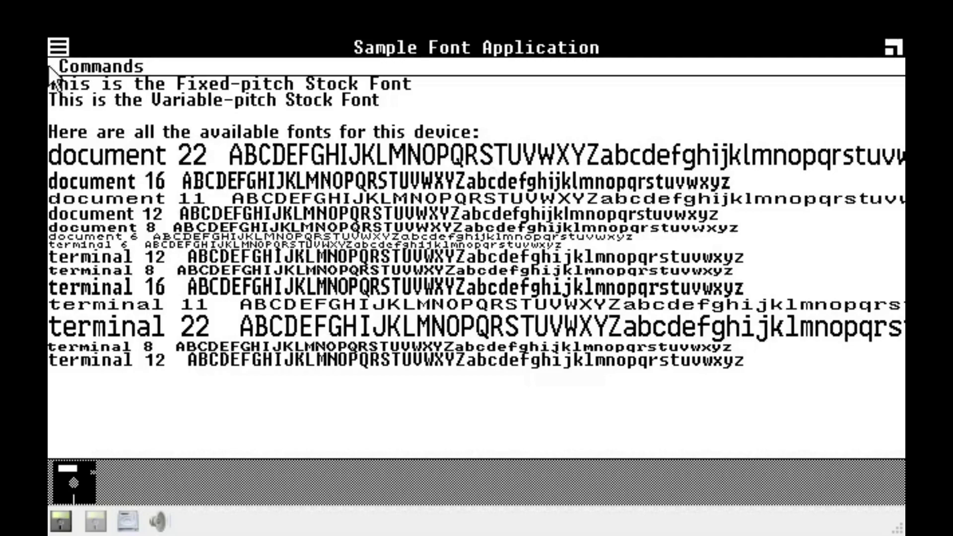
click(57, 47)
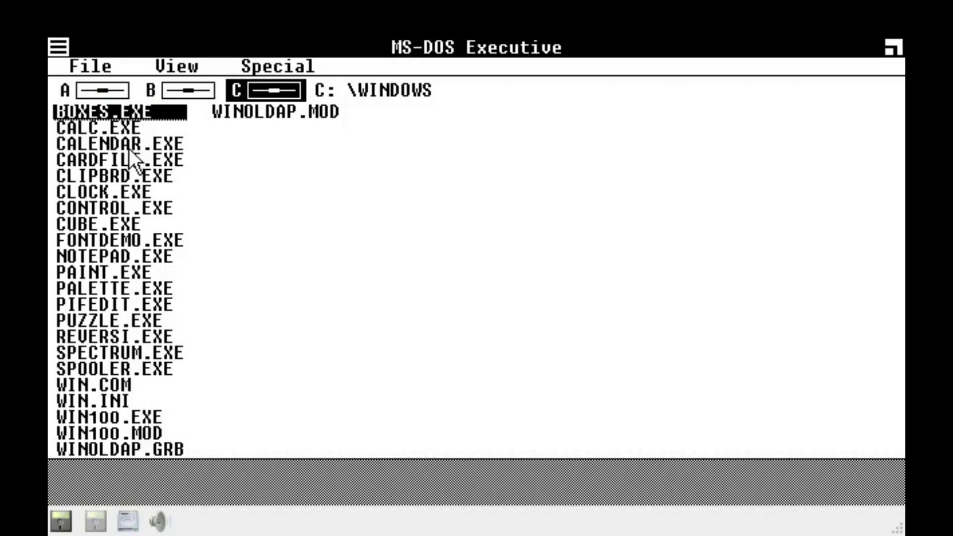
click(331, 95)
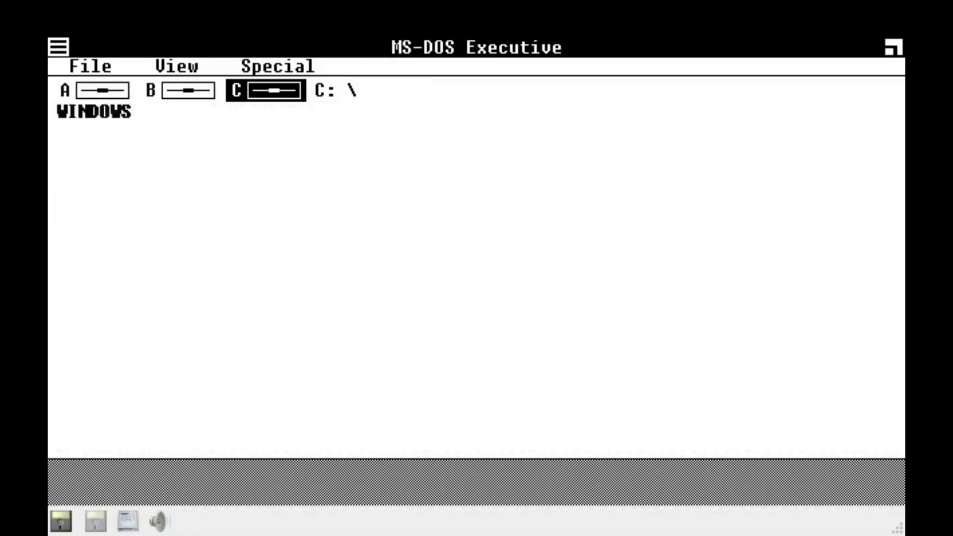
double_click(99, 127)
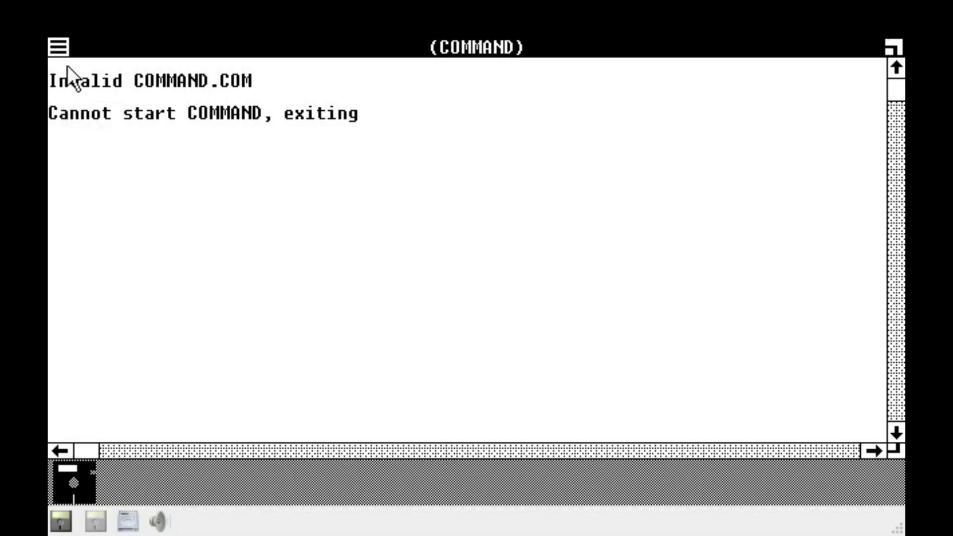
click(67, 48)
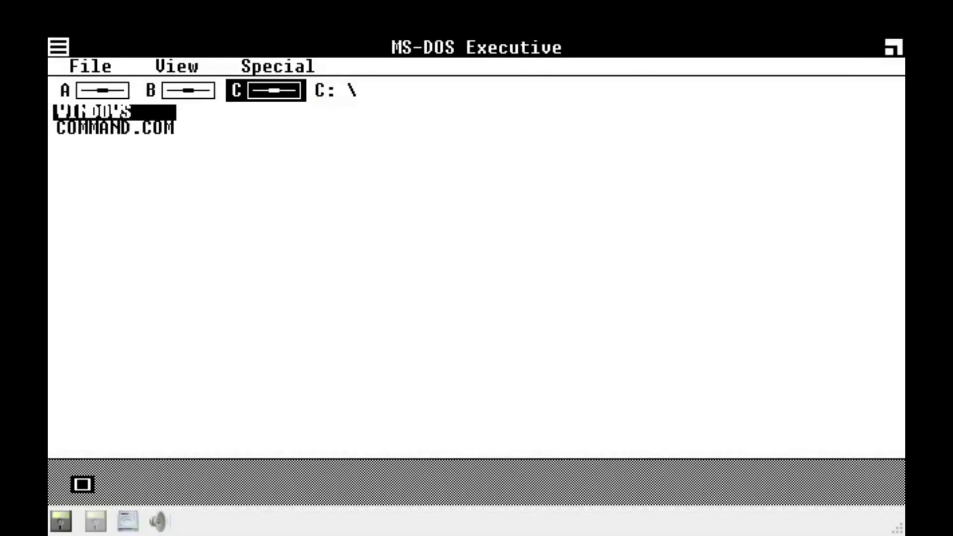
double_click(153, 116)
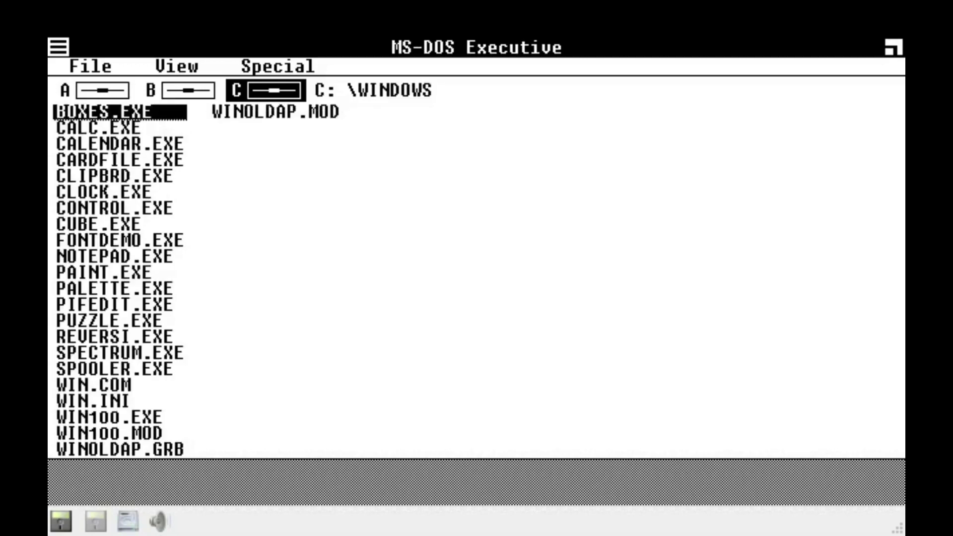
double_click(106, 354)
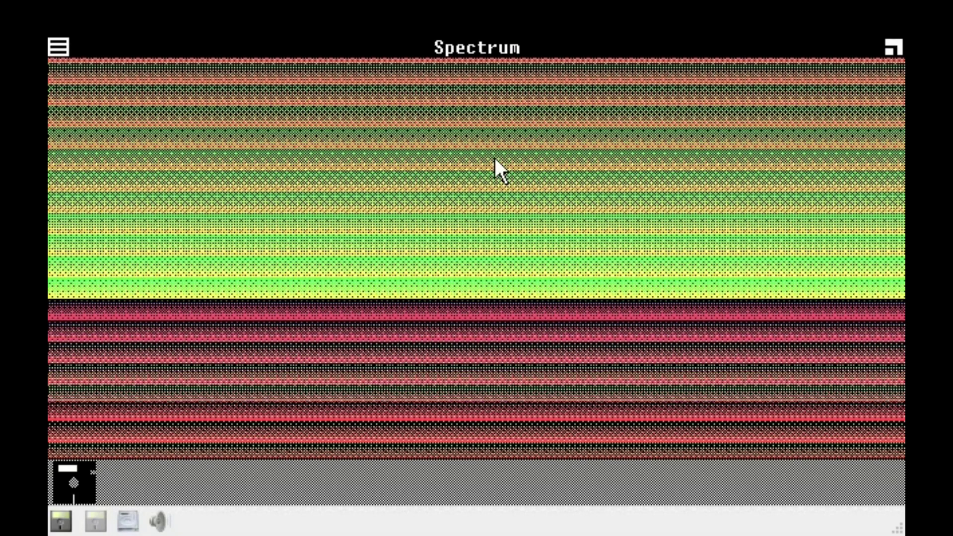
click(57, 49)
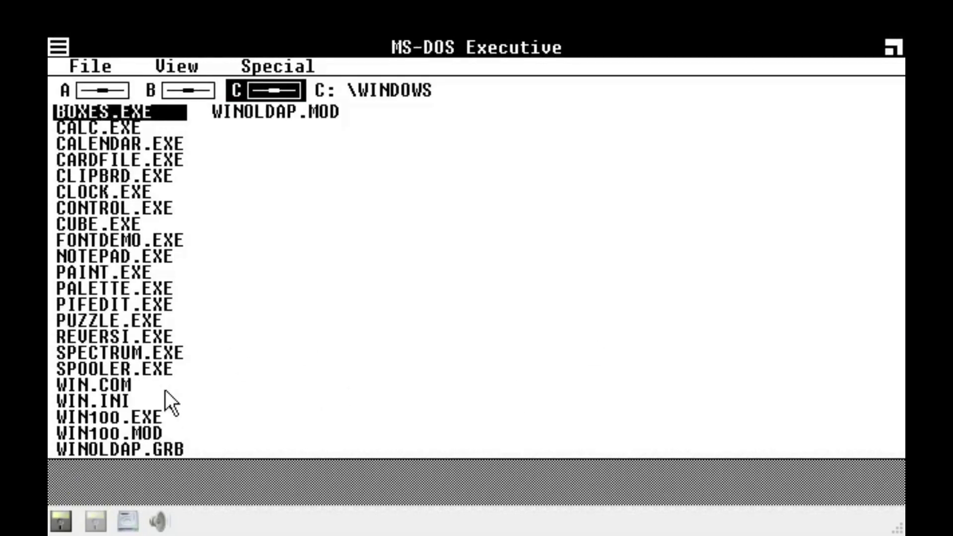
double_click(133, 372)
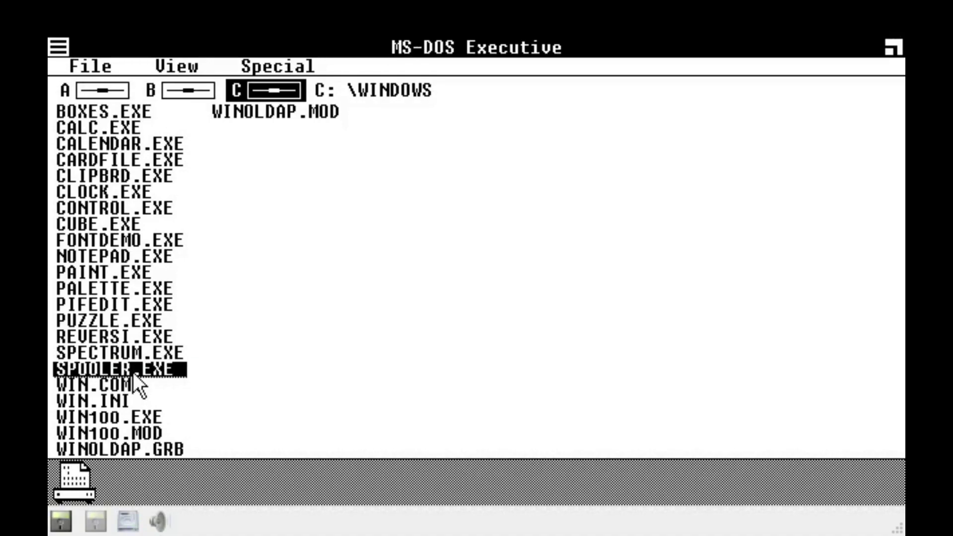
double_click(75, 479)
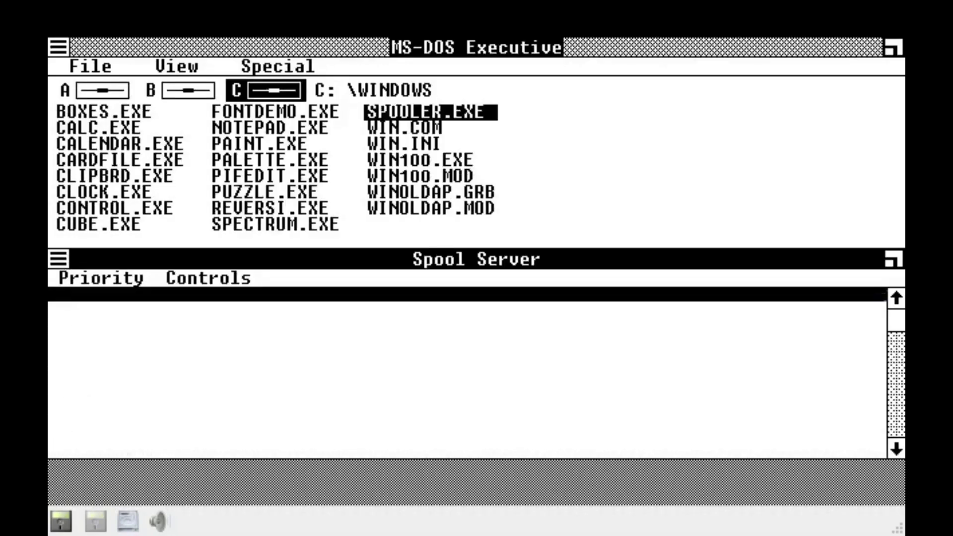
click(58, 259)
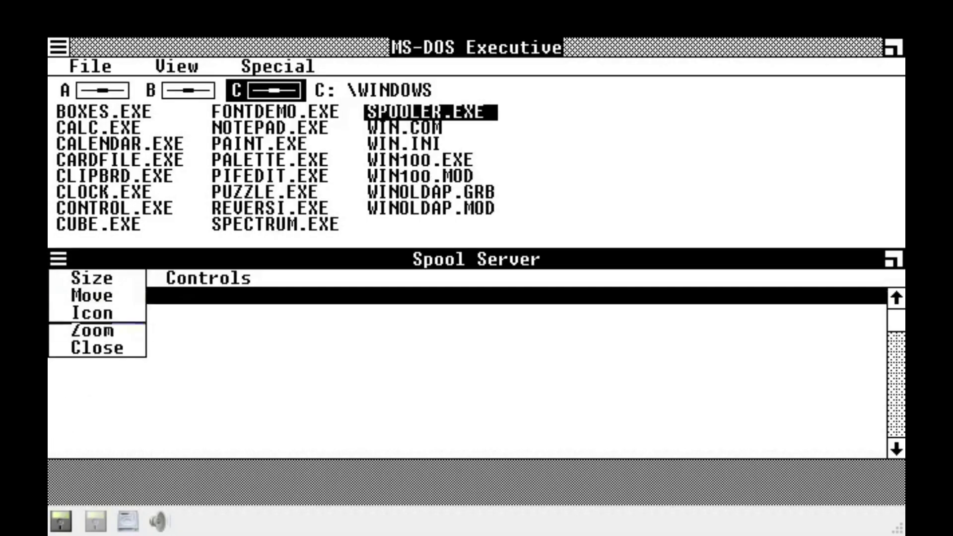
click(104, 345)
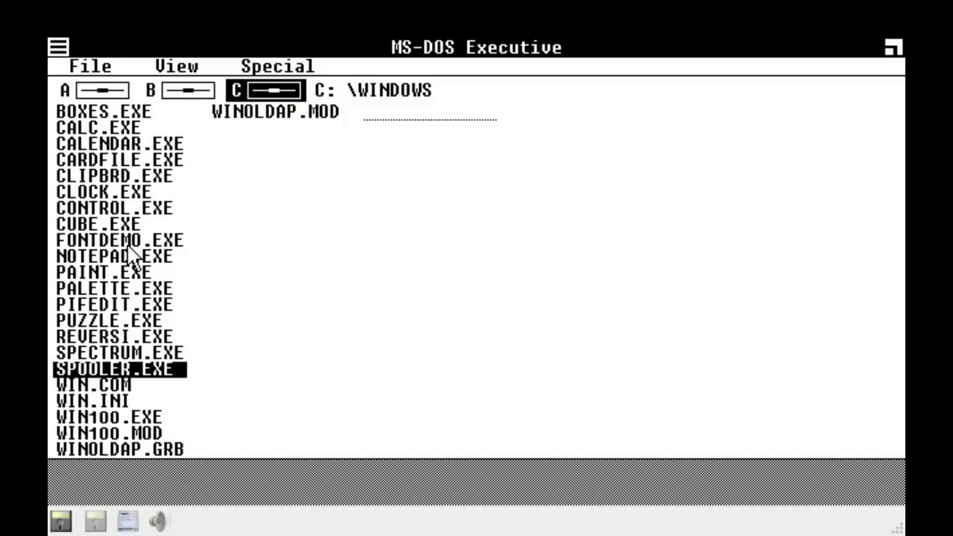
Step: Launch Calculator and chain 6 + 9, × 6, × 9 to reach 810
double_click(128, 130)
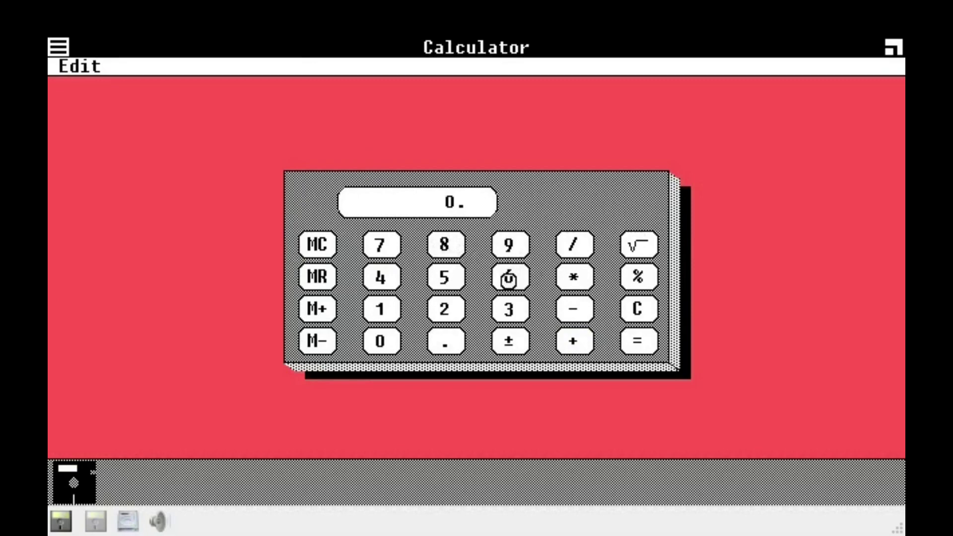
click(508, 279)
click(578, 340)
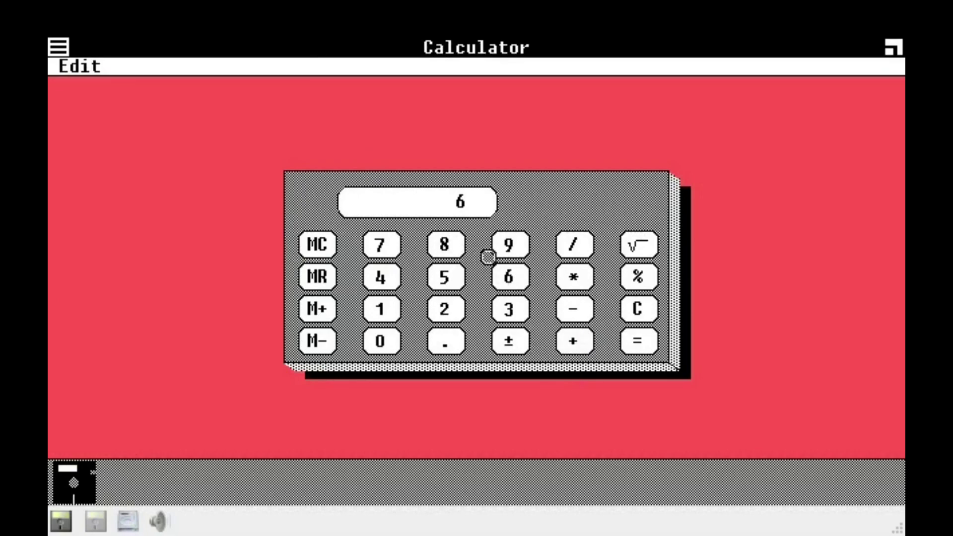
click(520, 248)
click(571, 275)
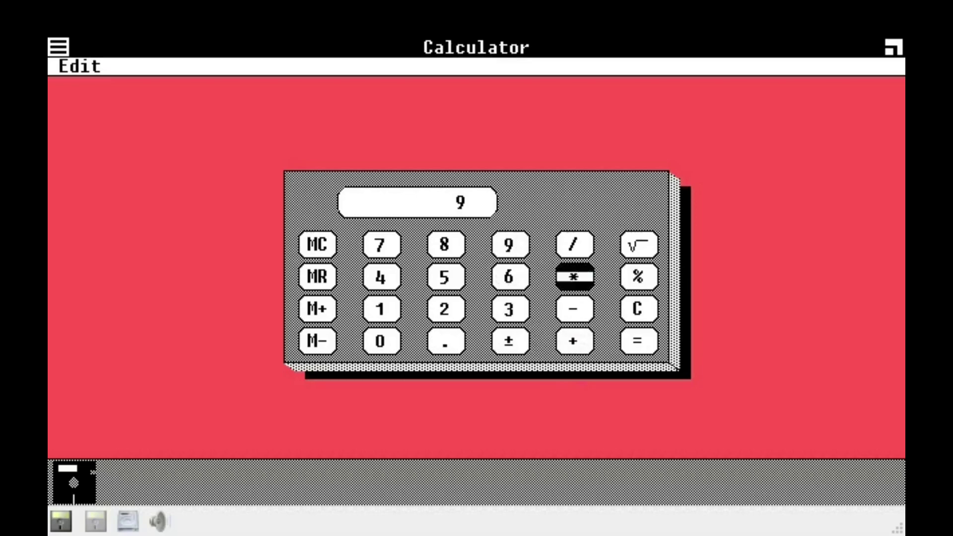
click(508, 277)
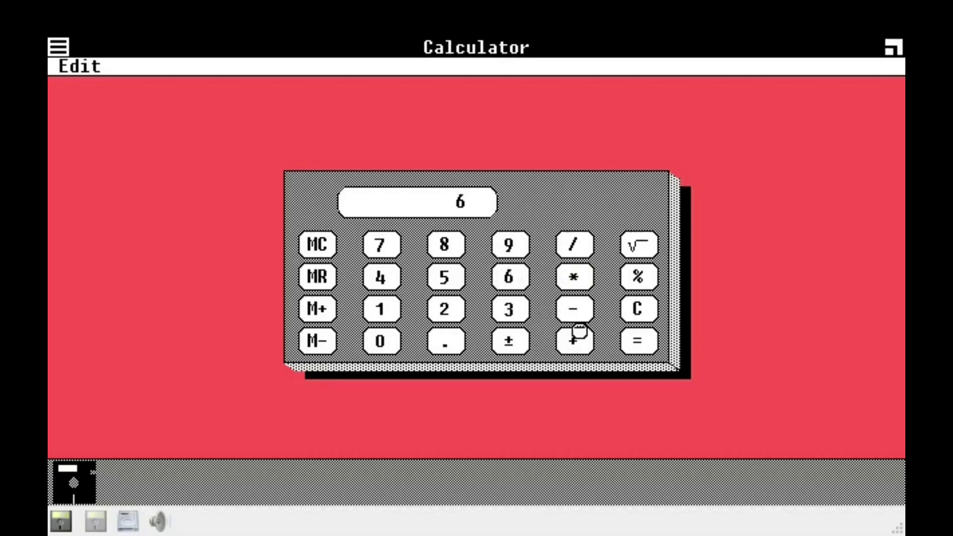
click(575, 278)
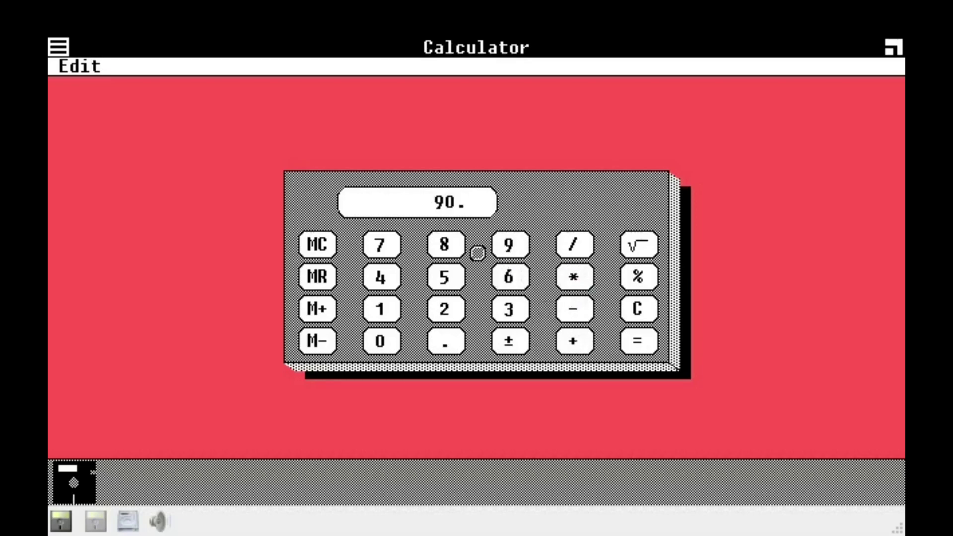
click(512, 247)
click(639, 341)
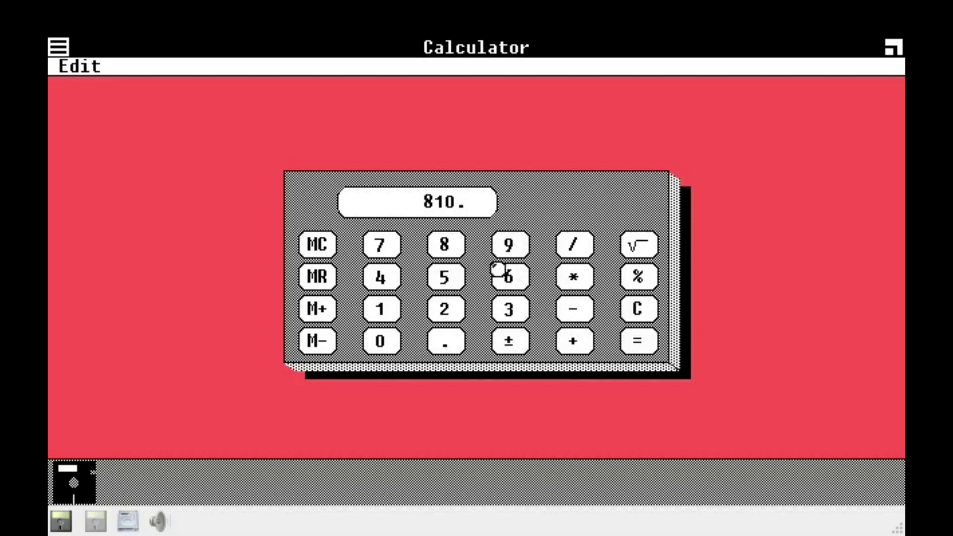
Step: Clear, compute 6 × 9 + 6 + 9 = 69, and close Calculator
click(639, 309)
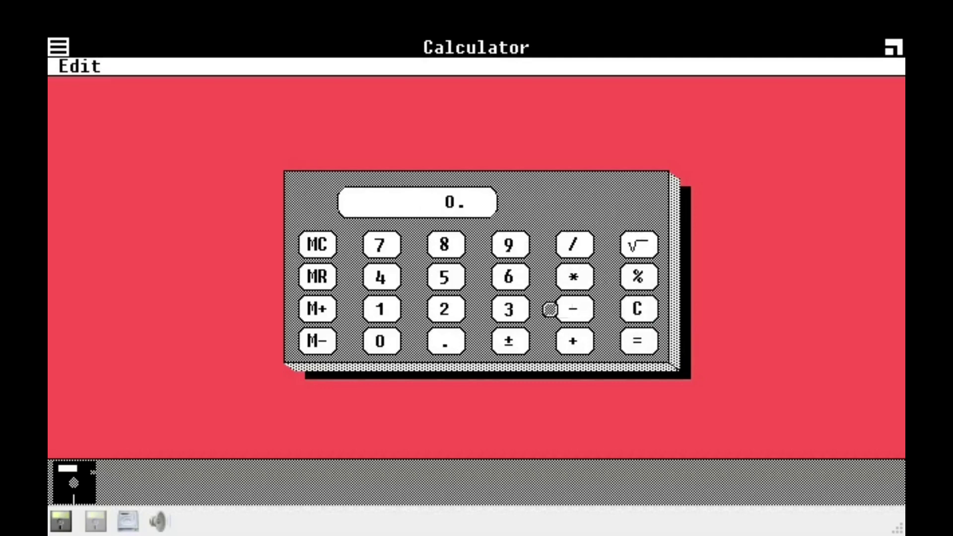
click(513, 278)
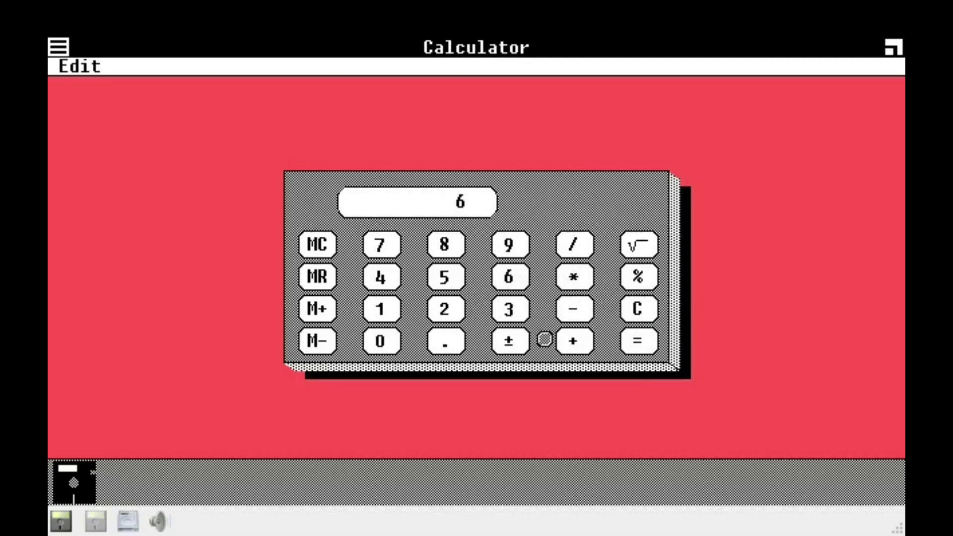
click(574, 276)
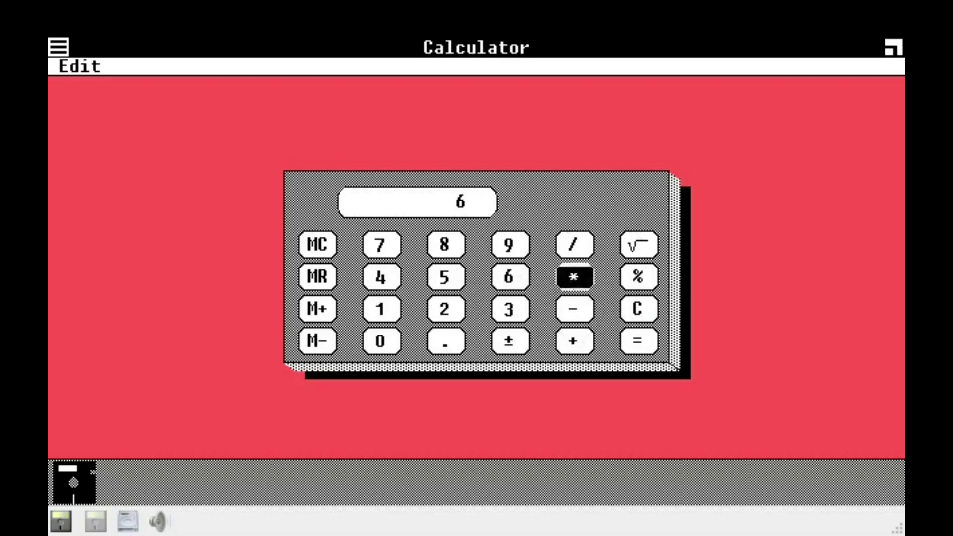
click(510, 245)
click(583, 339)
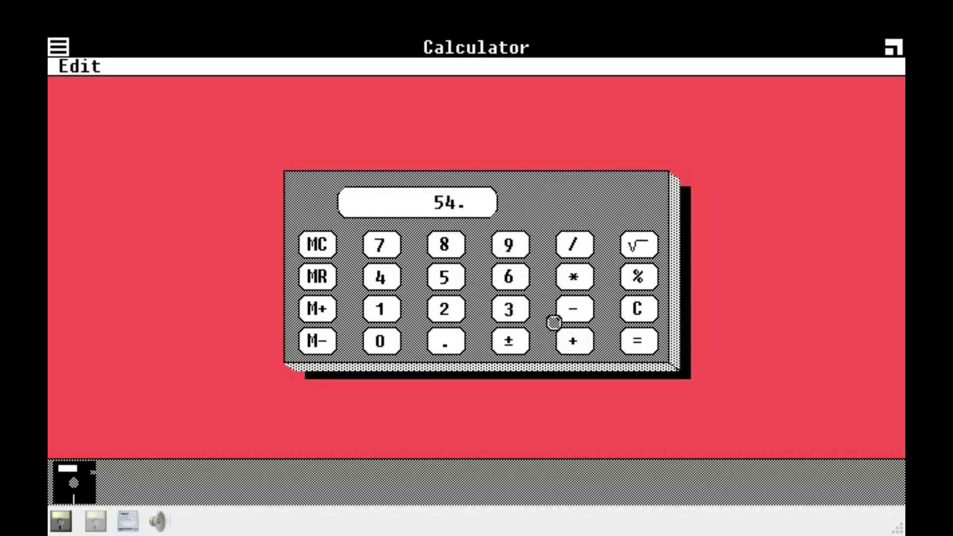
click(511, 278)
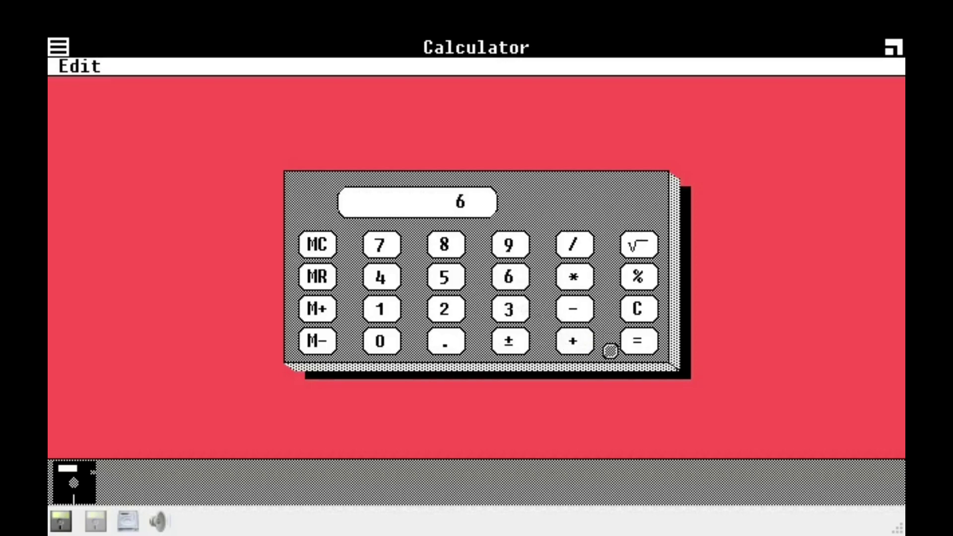
click(578, 345)
click(511, 248)
click(629, 339)
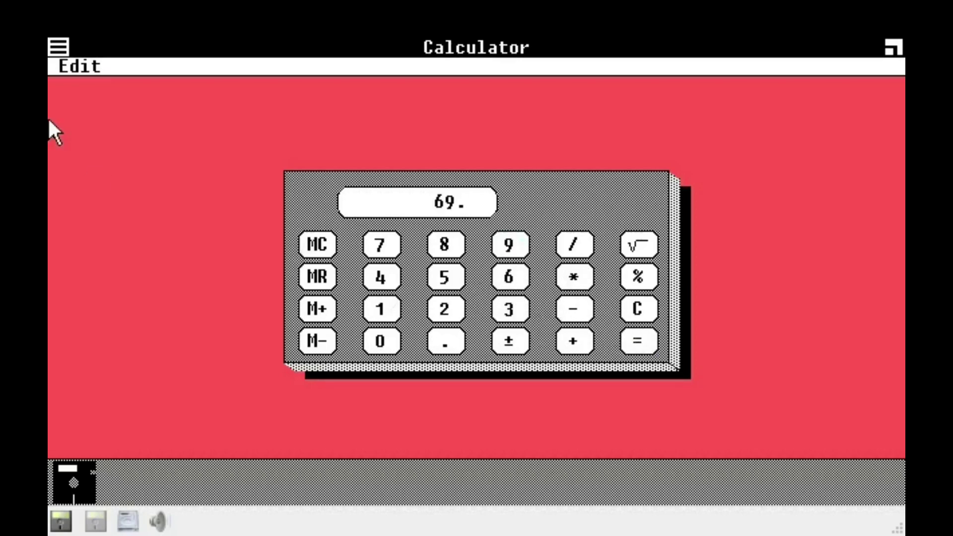
click(58, 47)
click(53, 141)
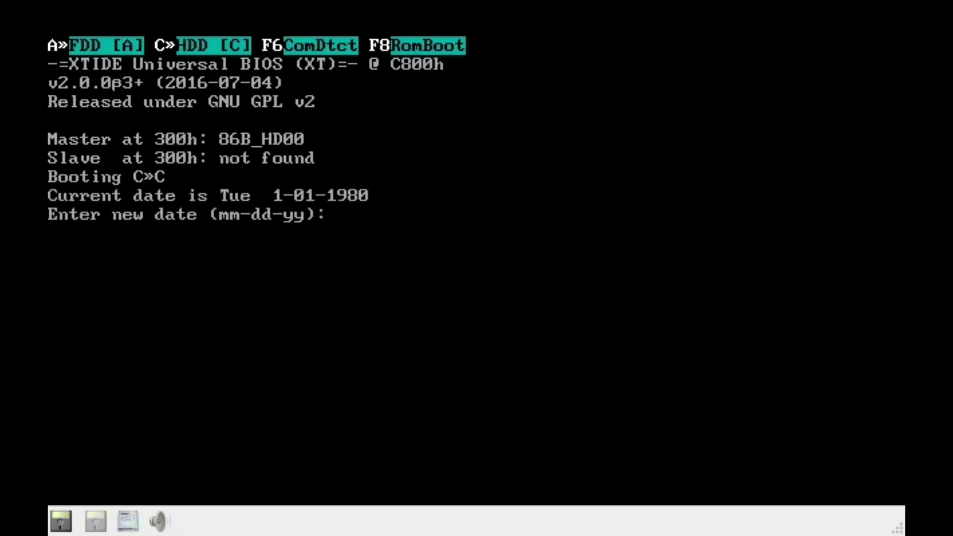
Step: Accept the DOS date prompt, change into the WINDOWS folder, and launch Windows with win
key(Return)
key(Return)
text(cd windows)
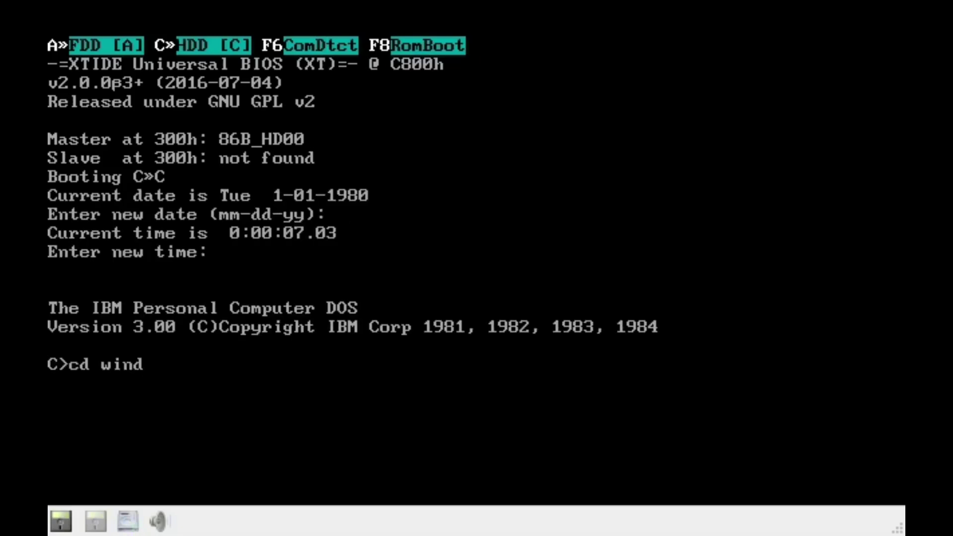
key(Return)
text(win)
key(Return)
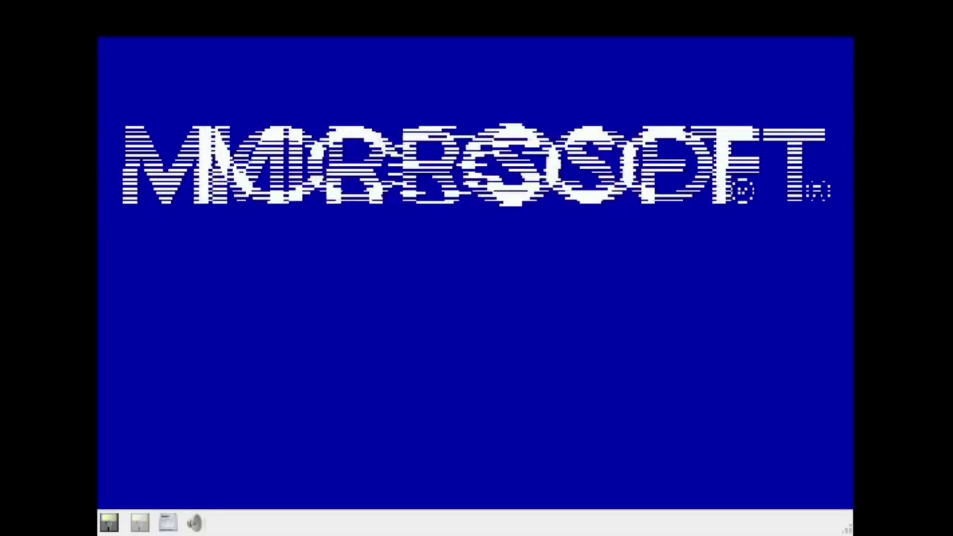